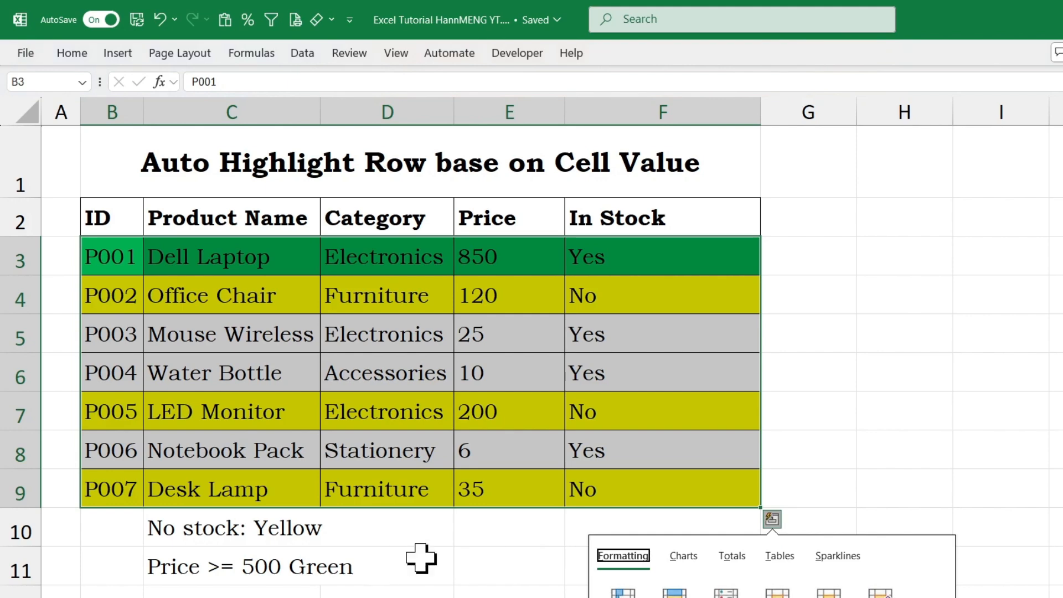
Examine the two highlight rules noted below the table against the In Stock and Price values of the coloured rows.
click(419, 559)
click(199, 536)
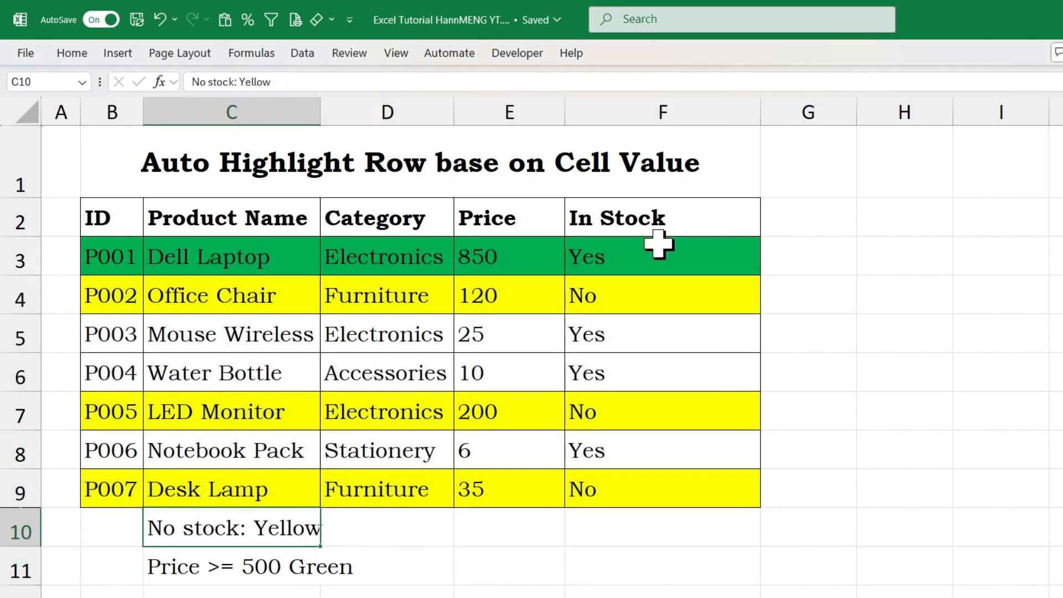
drag(653, 244, 676, 480)
click(617, 302)
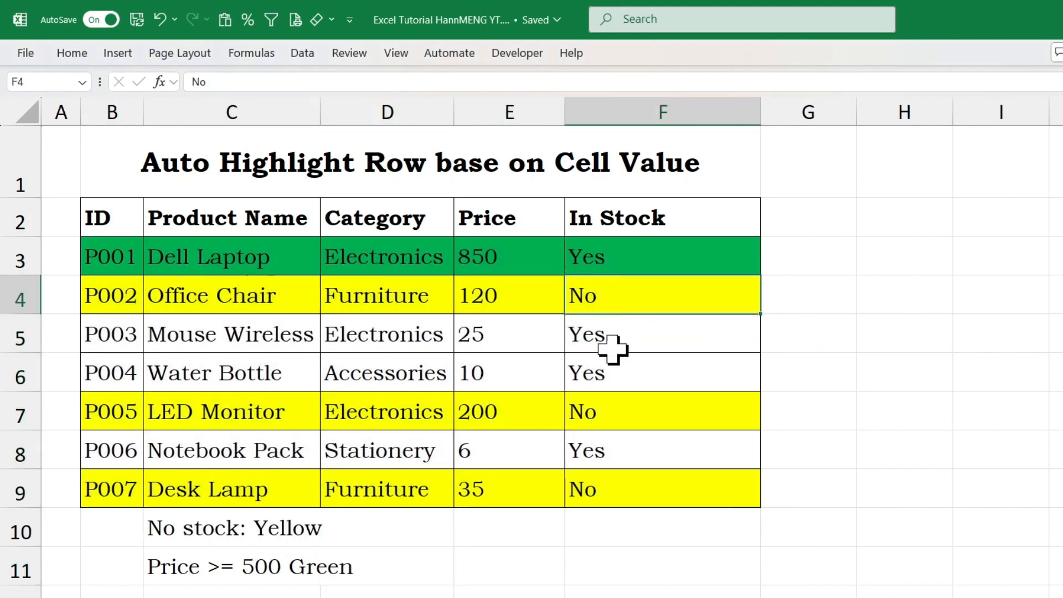
click(612, 476)
click(613, 307)
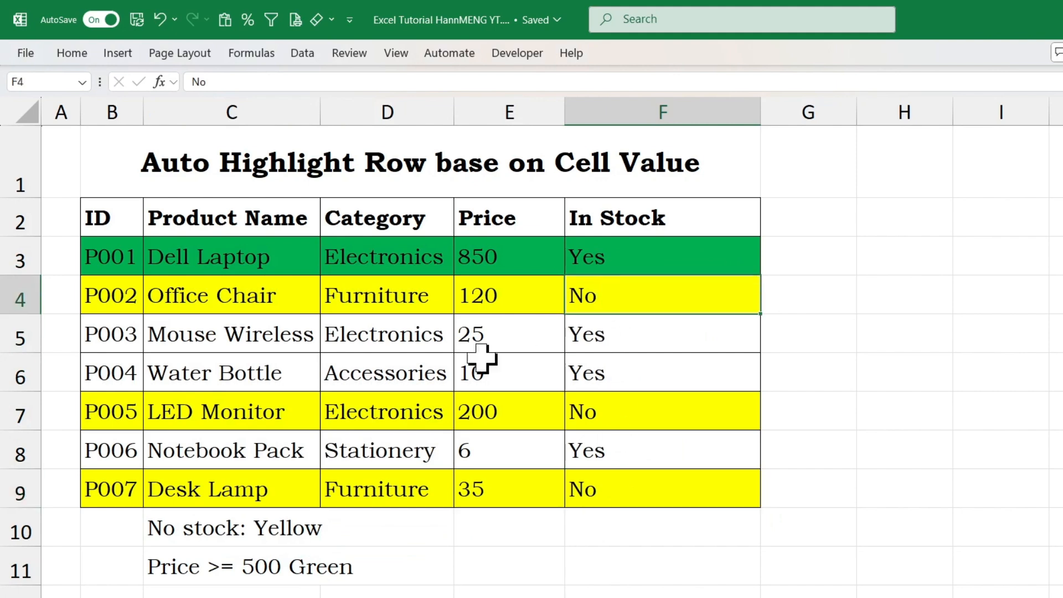
click(221, 531)
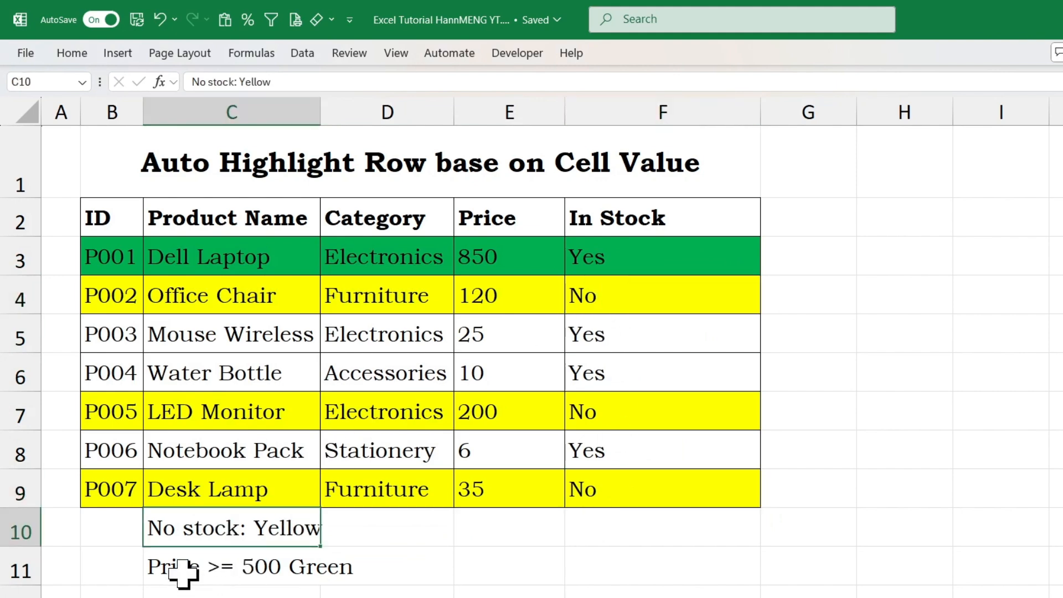
click(233, 569)
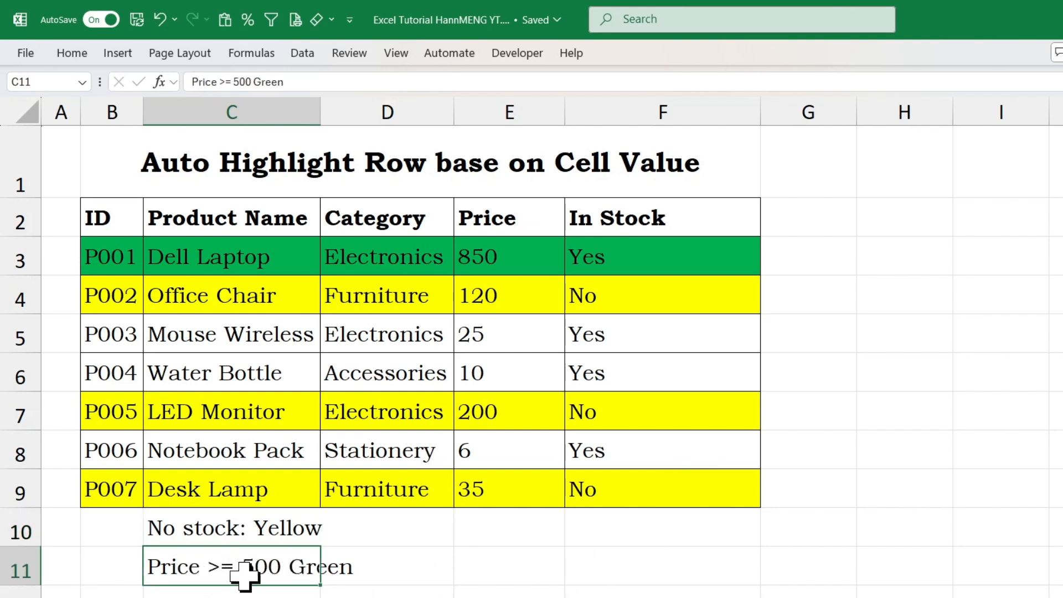
click(505, 257)
Test the green row highlight by setting the Water Bottle price to 500, and undo the change.
click(499, 367)
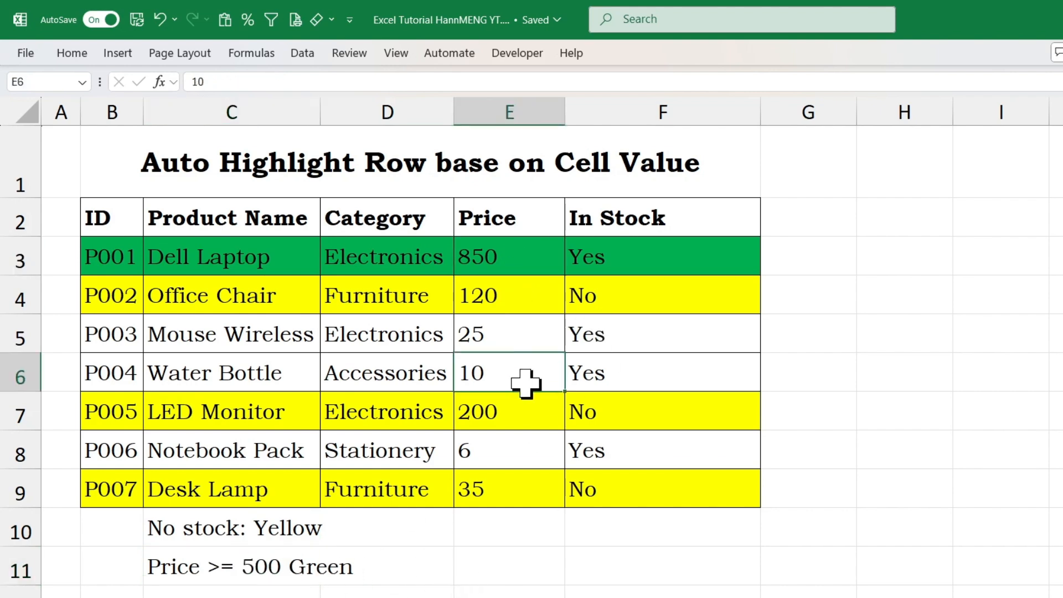
text(500)
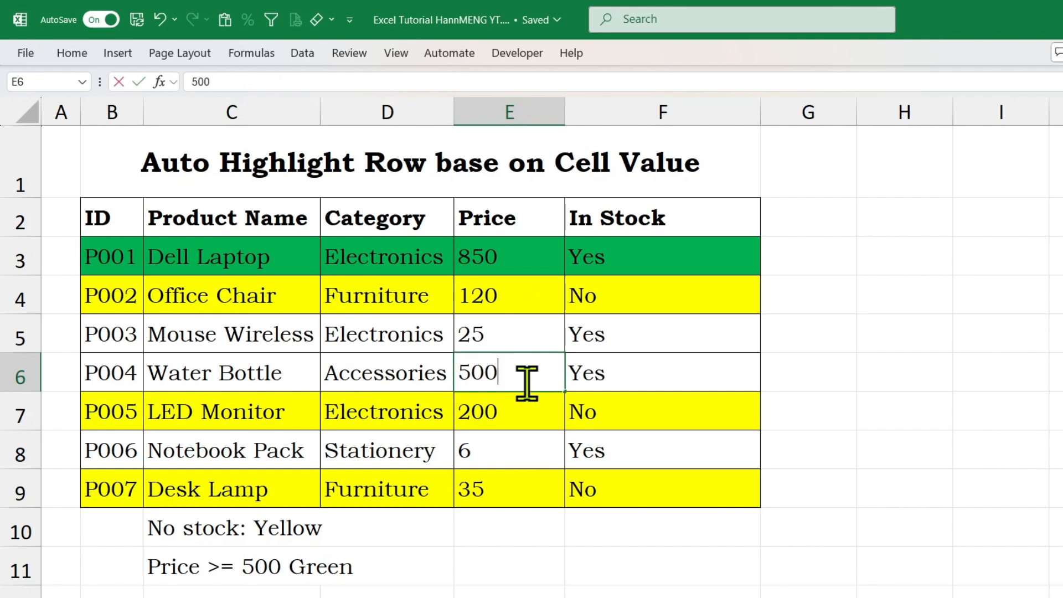
key(Return)
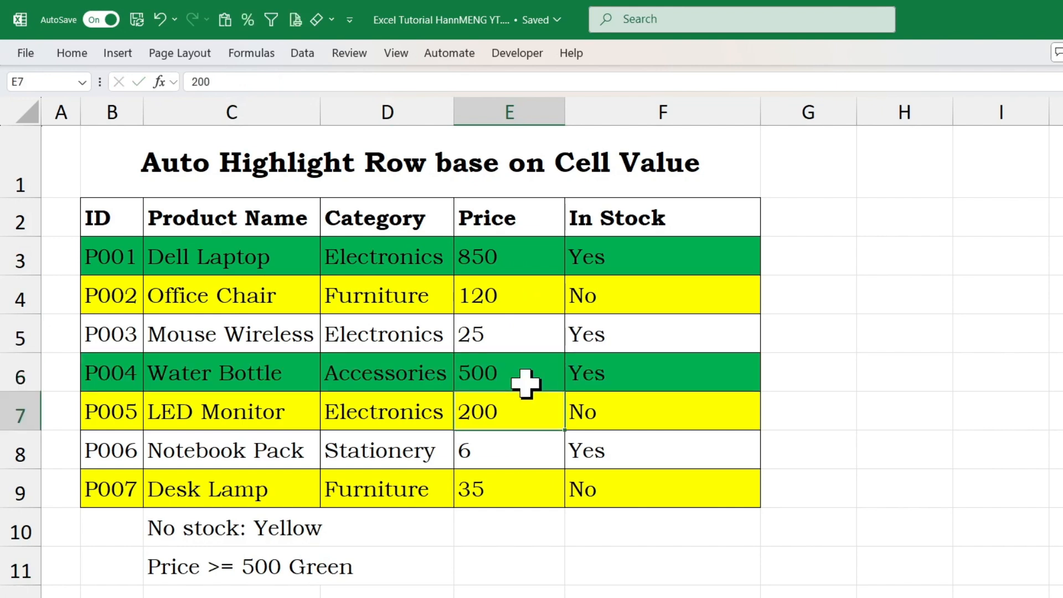
click(651, 373)
click(508, 370)
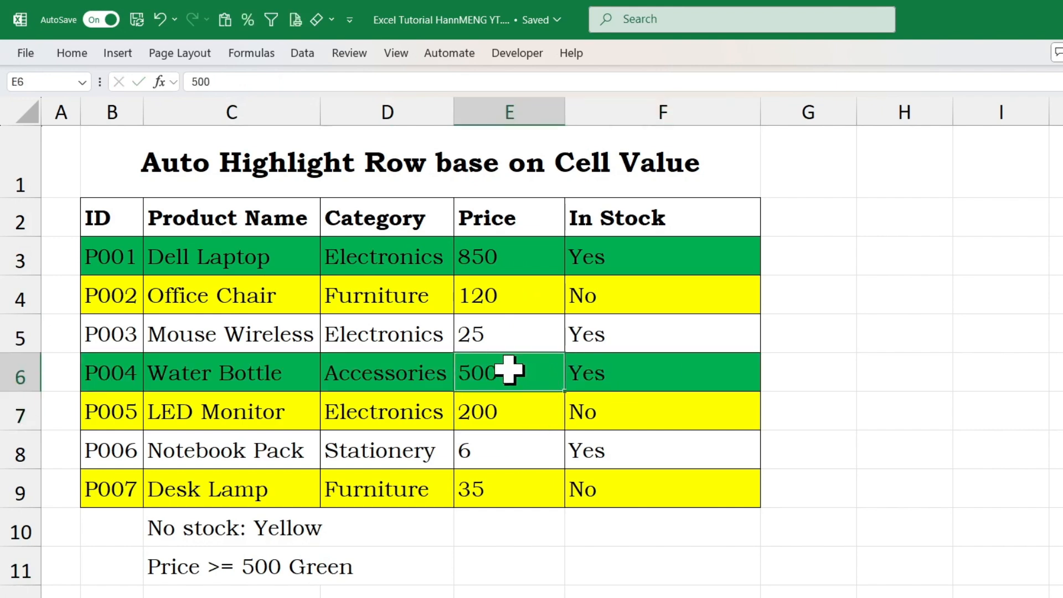
key(ctrl+z)
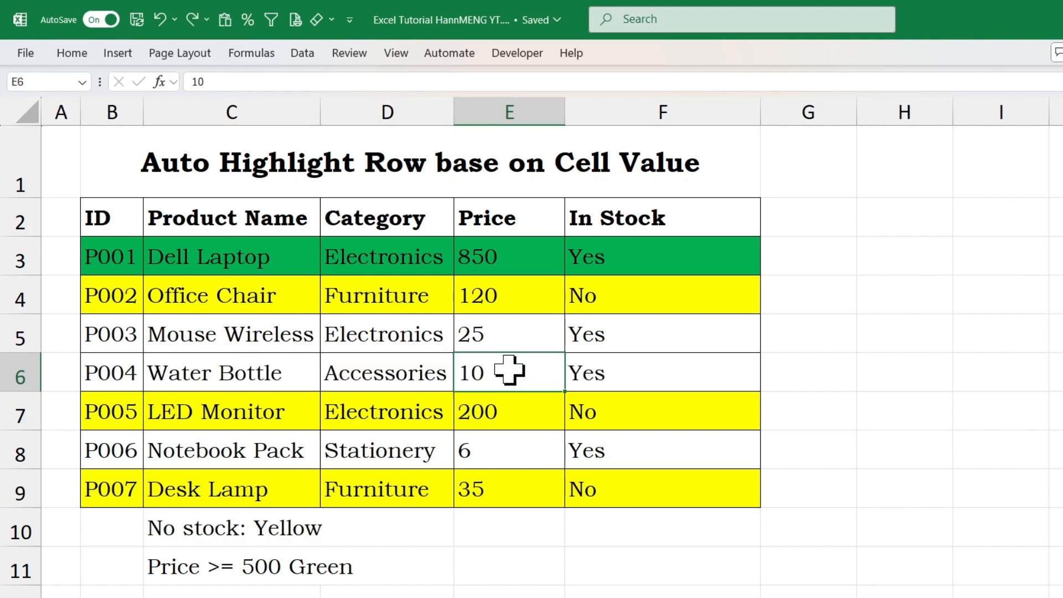
click(695, 376)
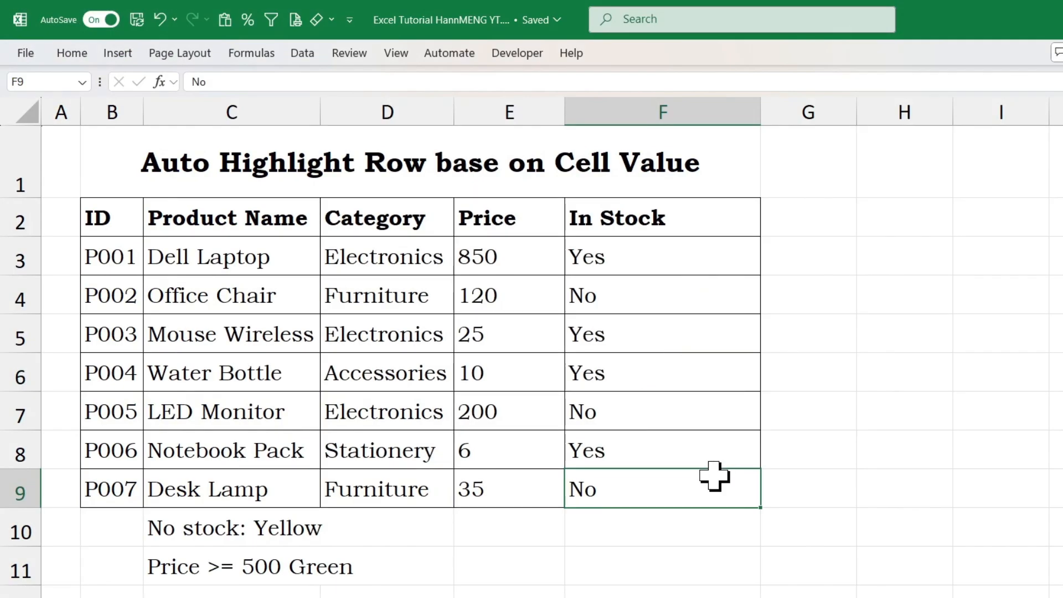
Create a new conditional formatting rule for B3:F9 that uses a formula to determine which cells to format.
drag(122, 254, 630, 474)
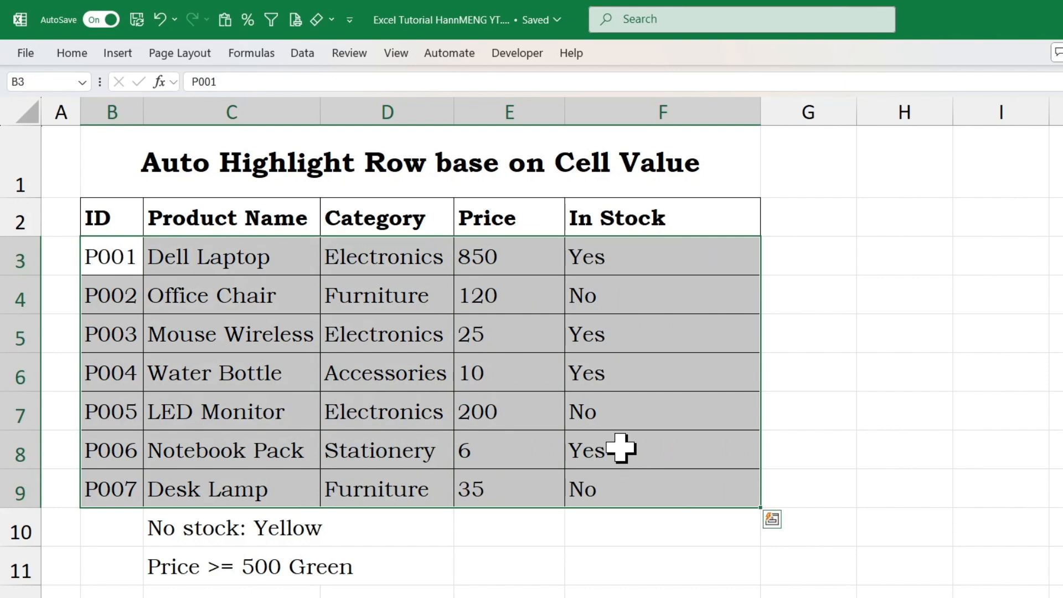
click(72, 54)
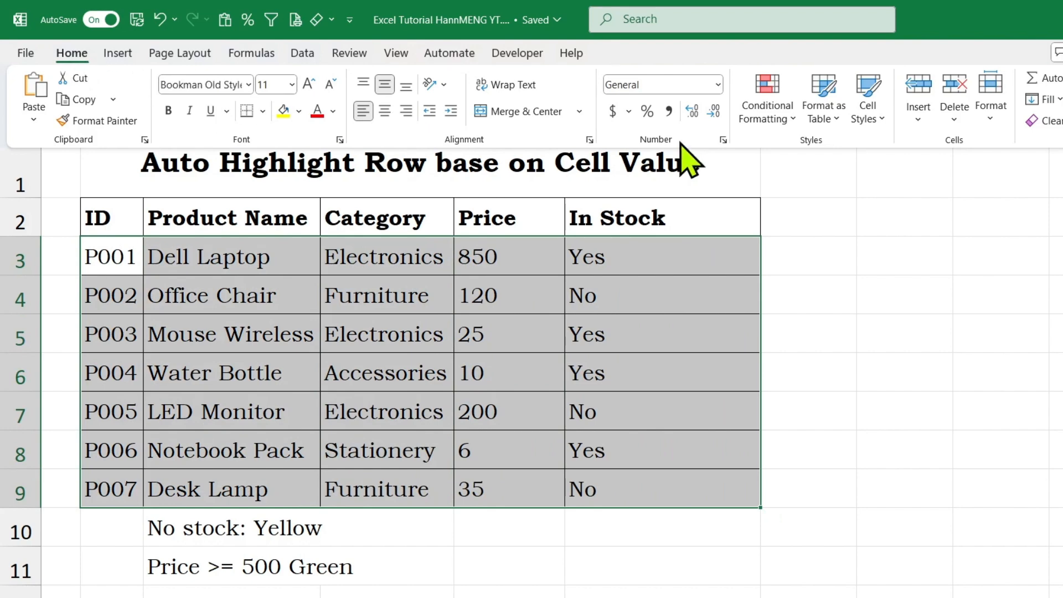
click(763, 111)
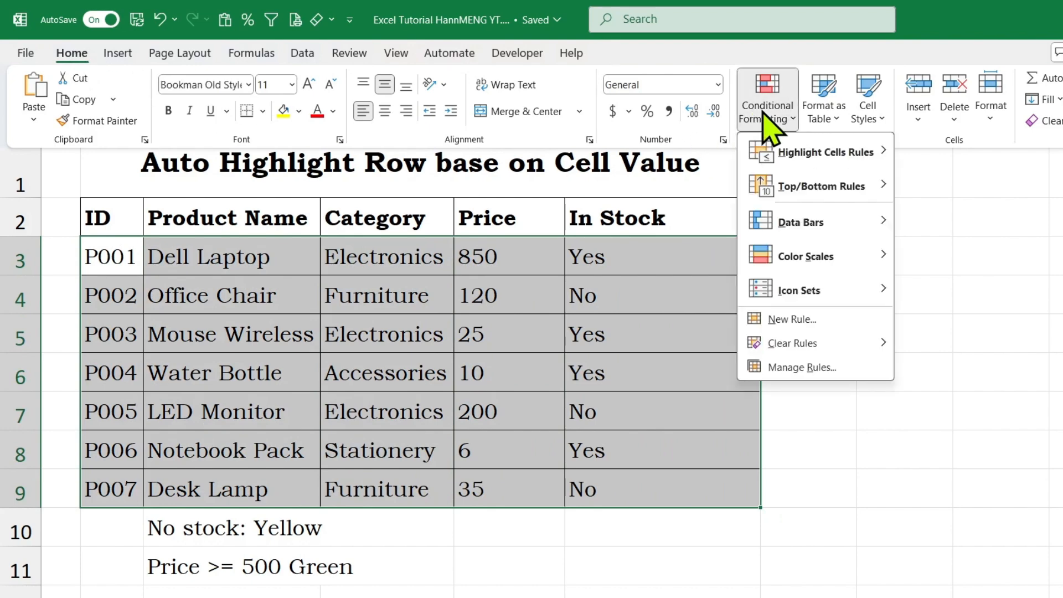
click(792, 319)
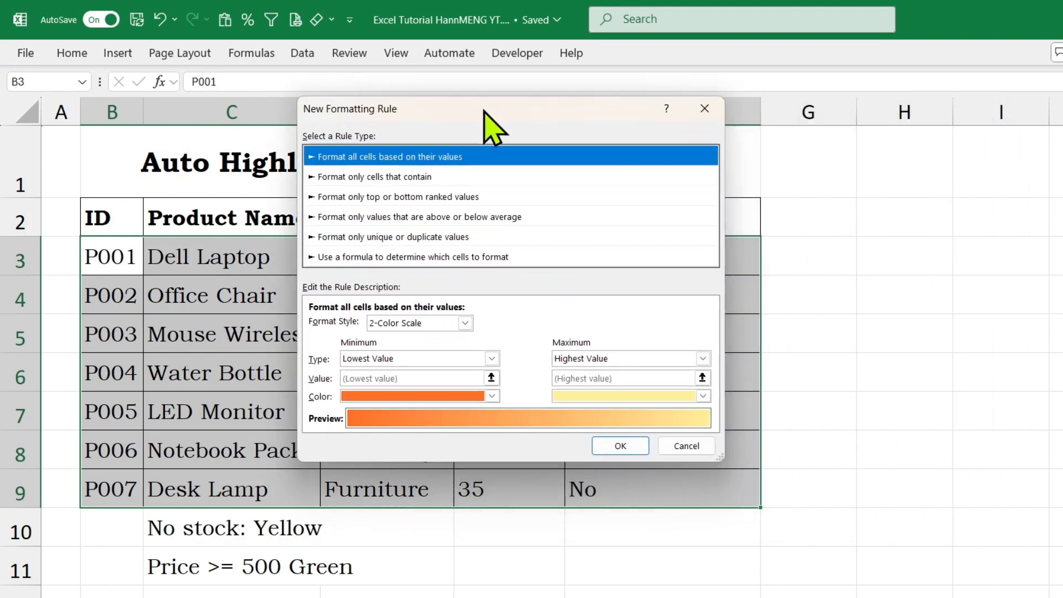
drag(483, 109, 462, 100)
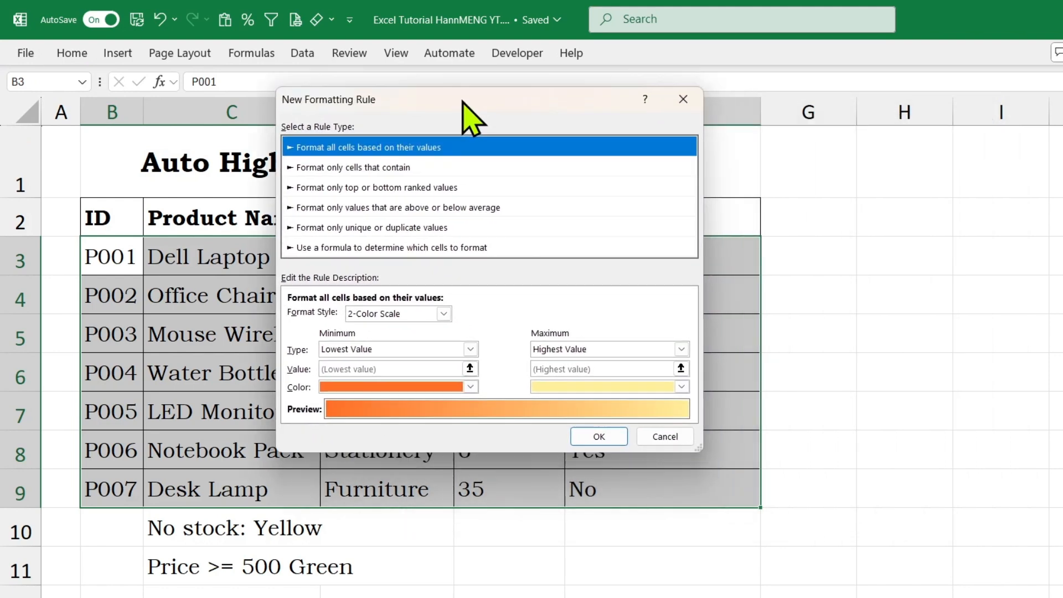
click(403, 247)
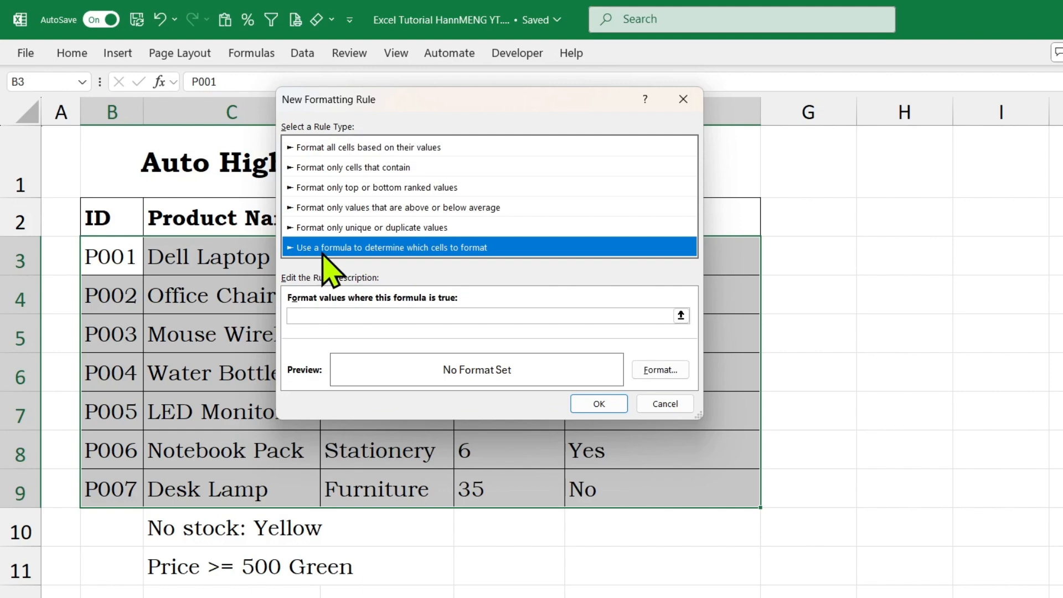
Enter =$F3="No" as the rule's formula, keeping the dialog clear of the table's first data row.
click(367, 315)
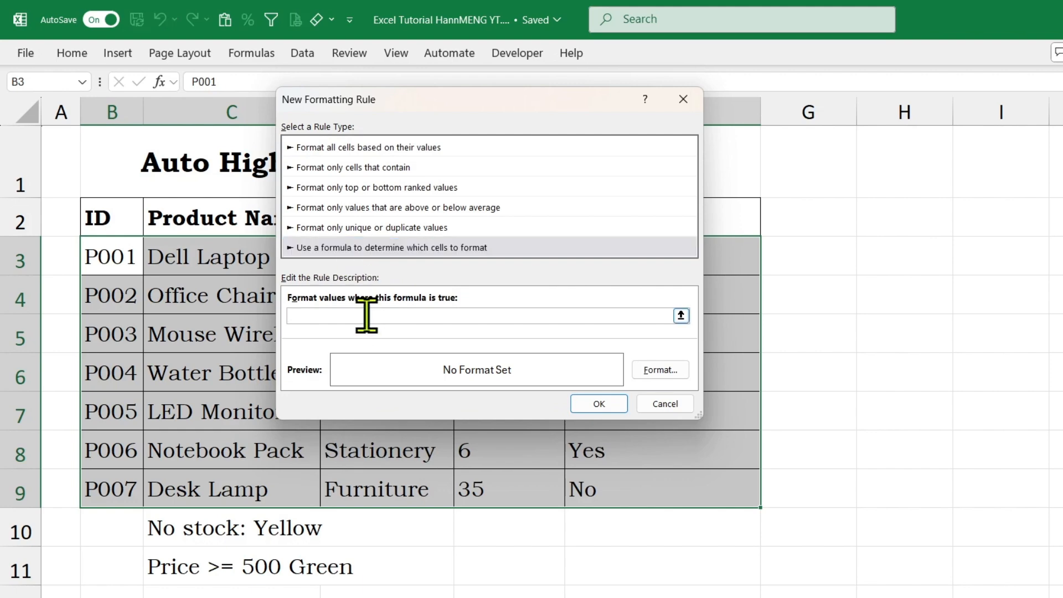
drag(441, 111, 398, 310)
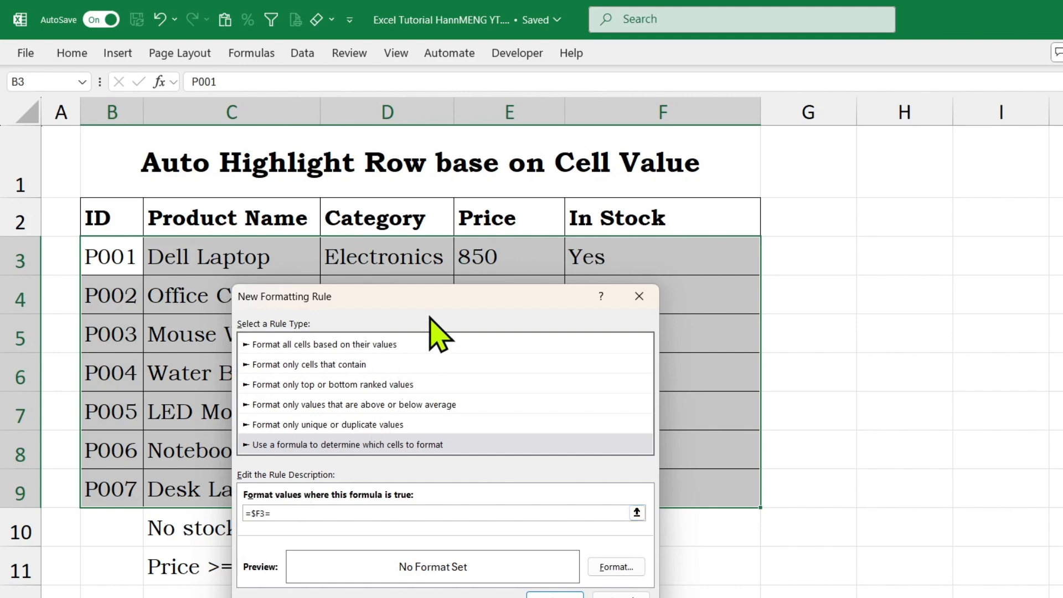
drag(436, 307, 379, 290)
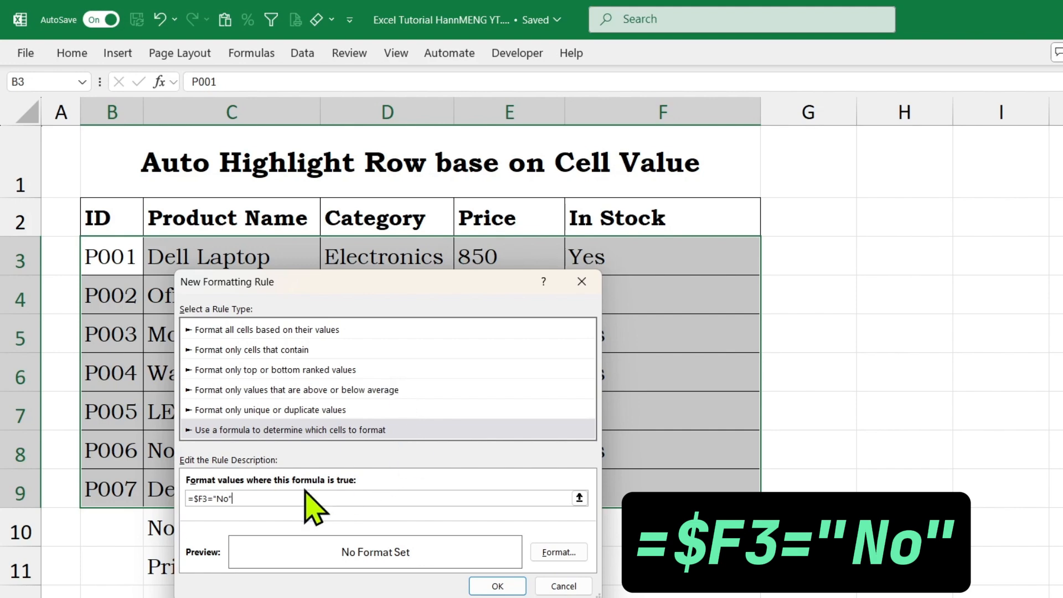
drag(218, 498, 238, 501)
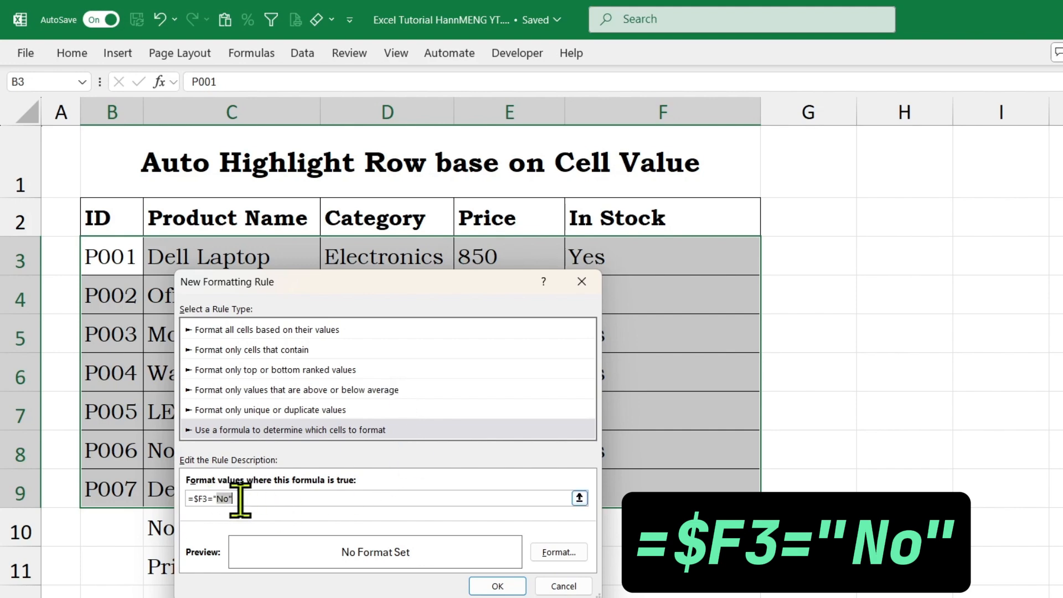
click(280, 500)
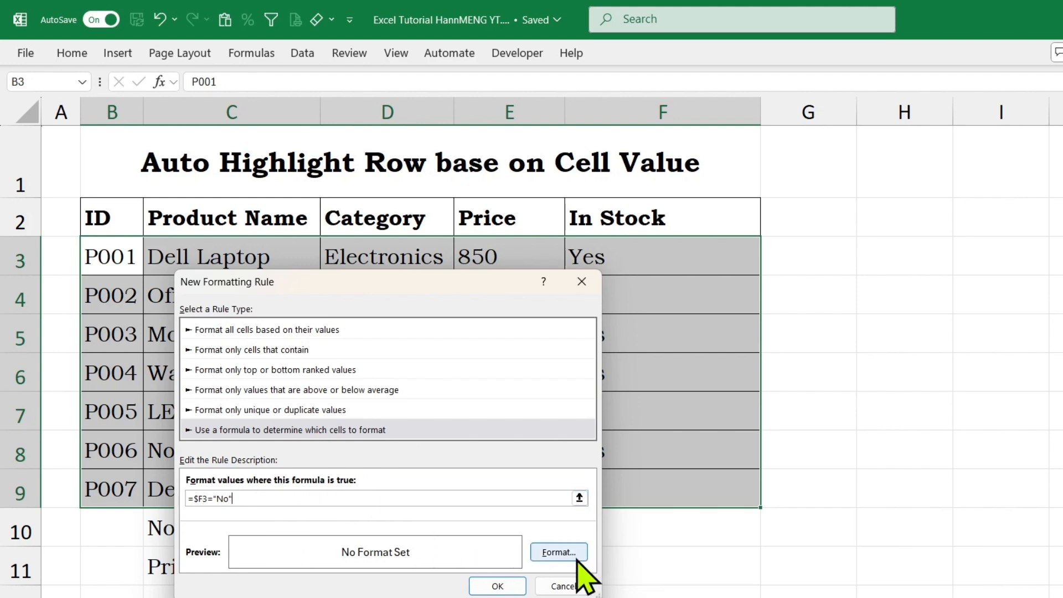
Give the rule a yellow background fill and apply it to the product rows.
click(560, 553)
drag(696, 60, 489, 49)
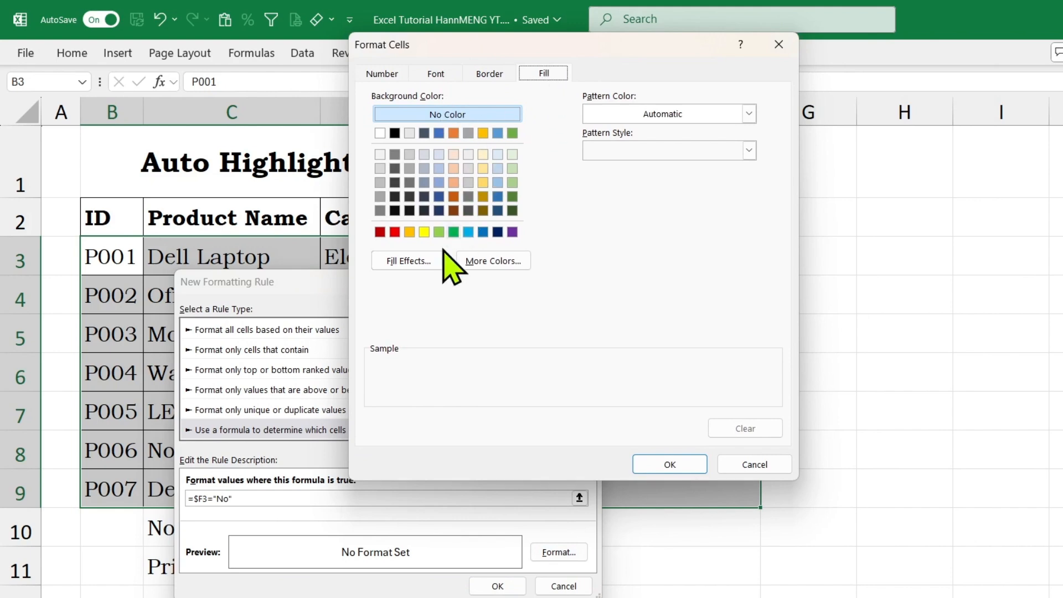
click(424, 232)
click(676, 464)
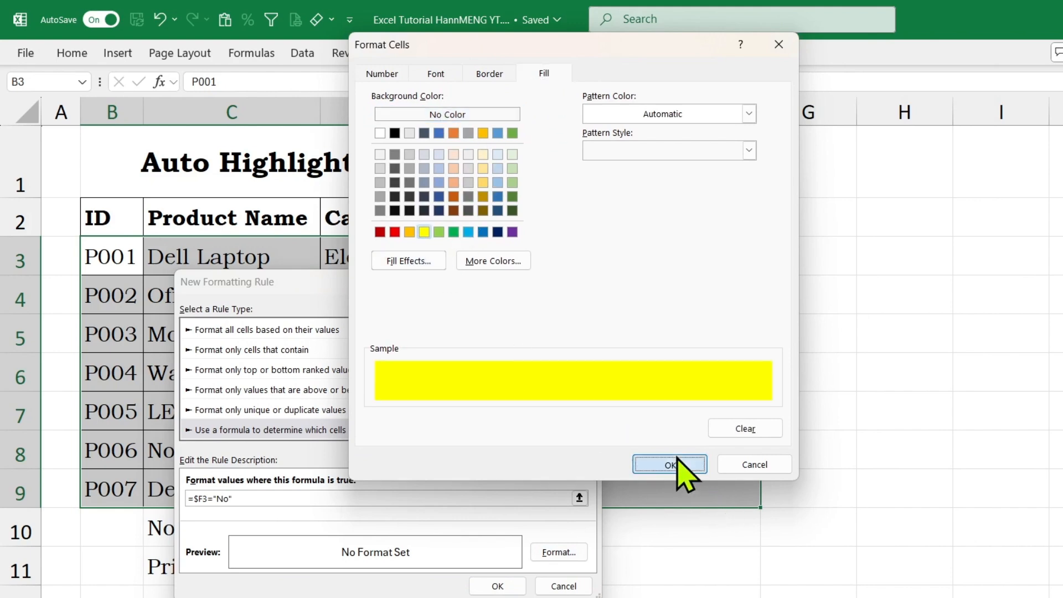
click(484, 585)
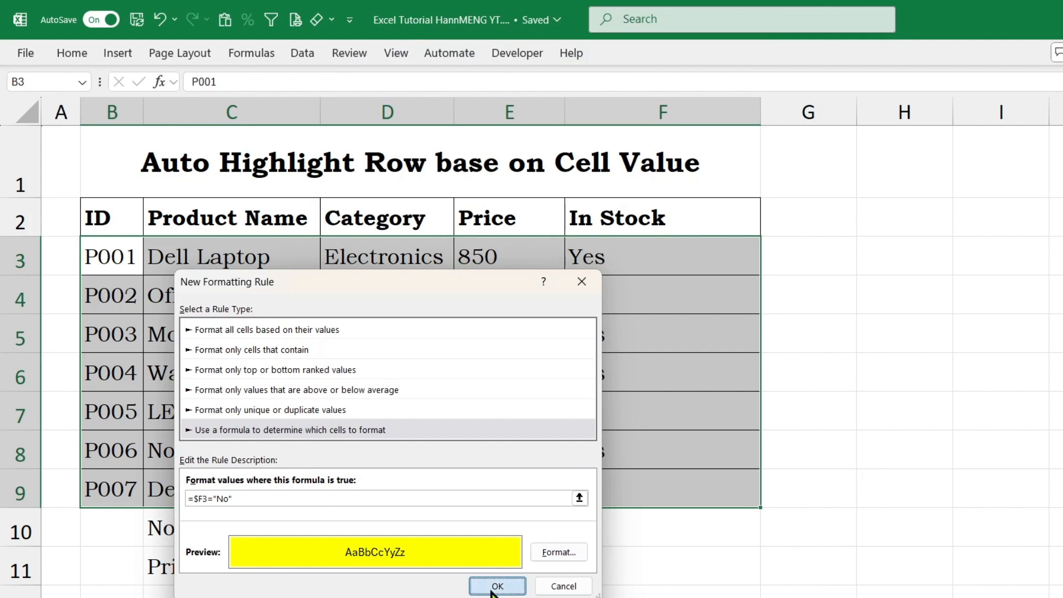
Test the yellow rule by setting Notebook Pack's In Stock value to No and to NO, and undo the changes.
click(671, 464)
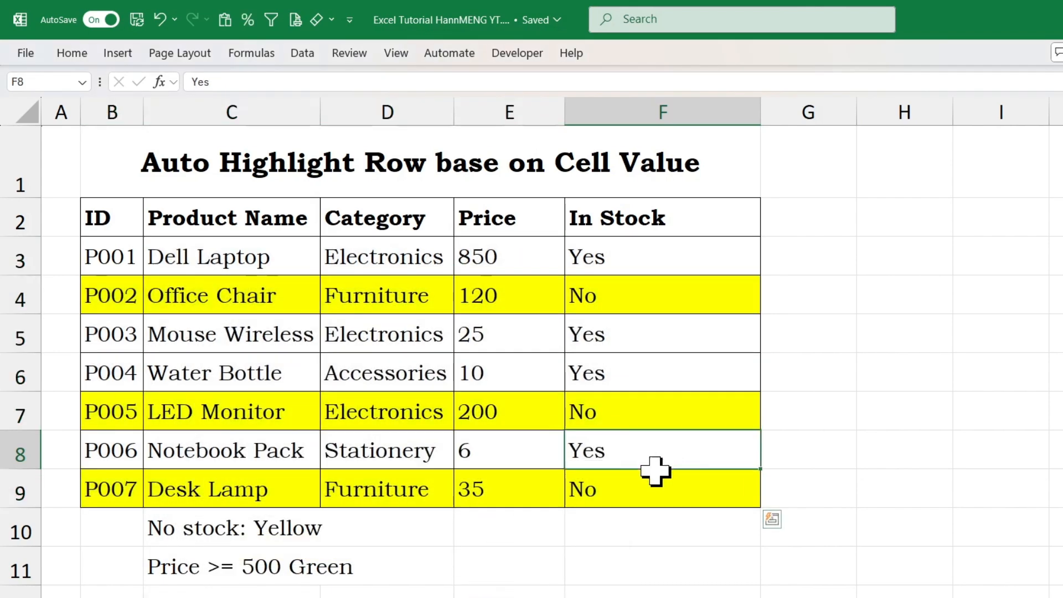
text(No)
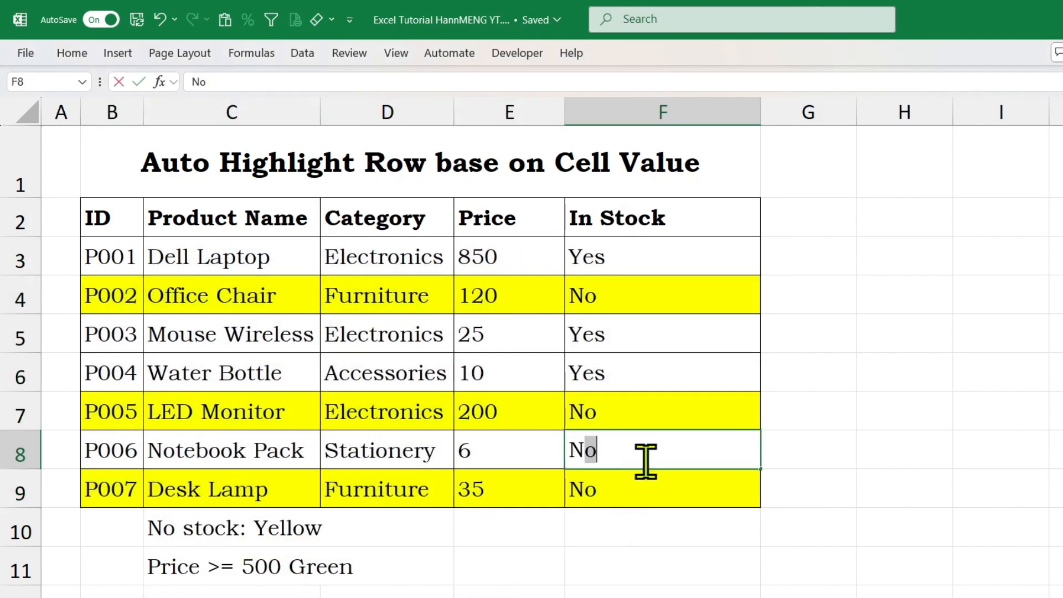
key(Return)
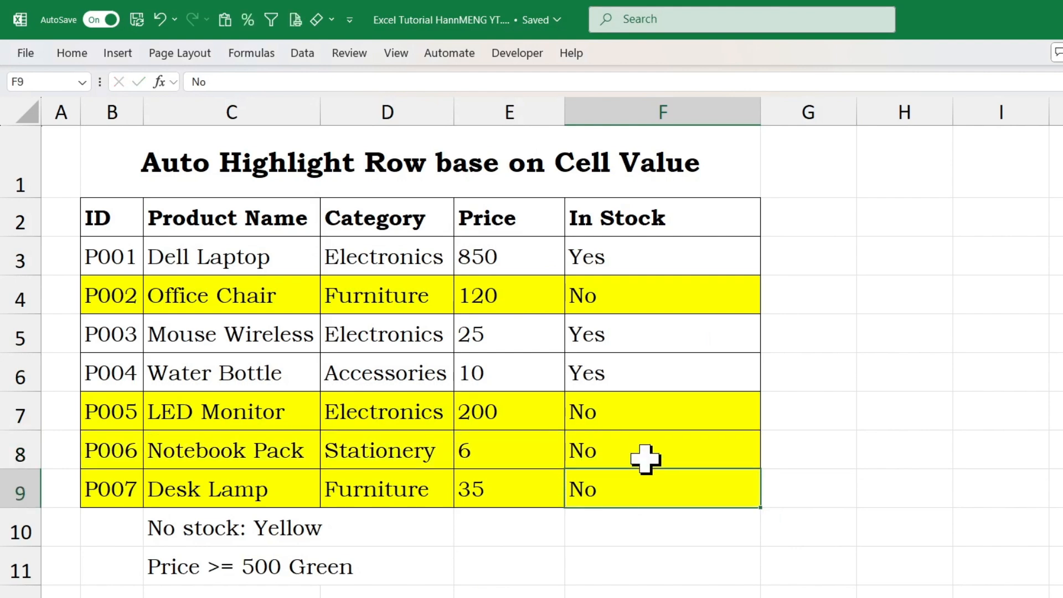
double_click(644, 459)
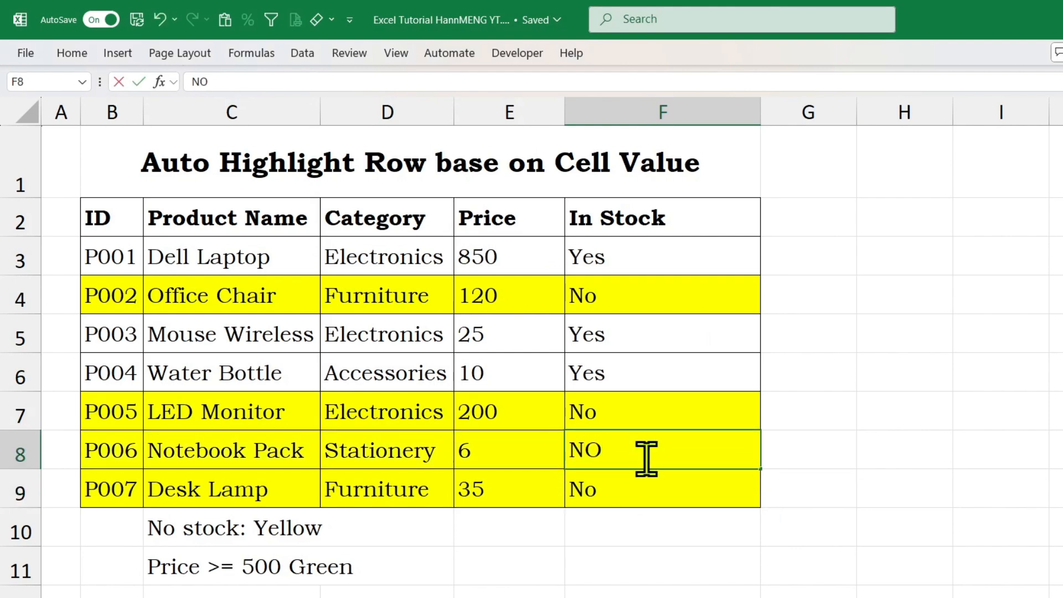
key(Return)
click(645, 458)
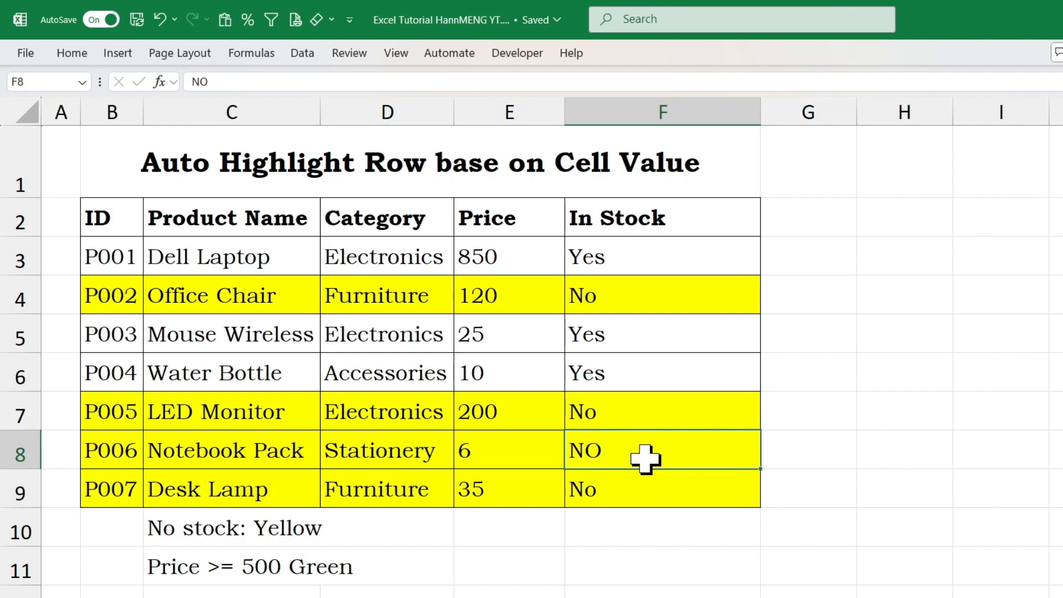
key(ctrl+z)
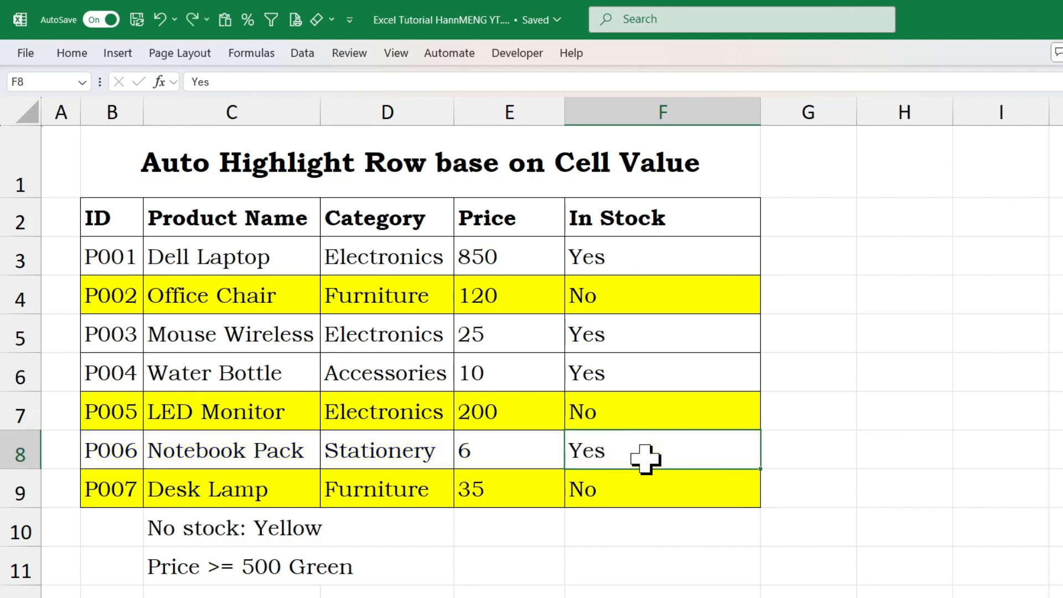
Create another conditional formatting rule for B3:F9 that uses a formula to determine which cells to format.
click(177, 583)
drag(500, 243, 502, 476)
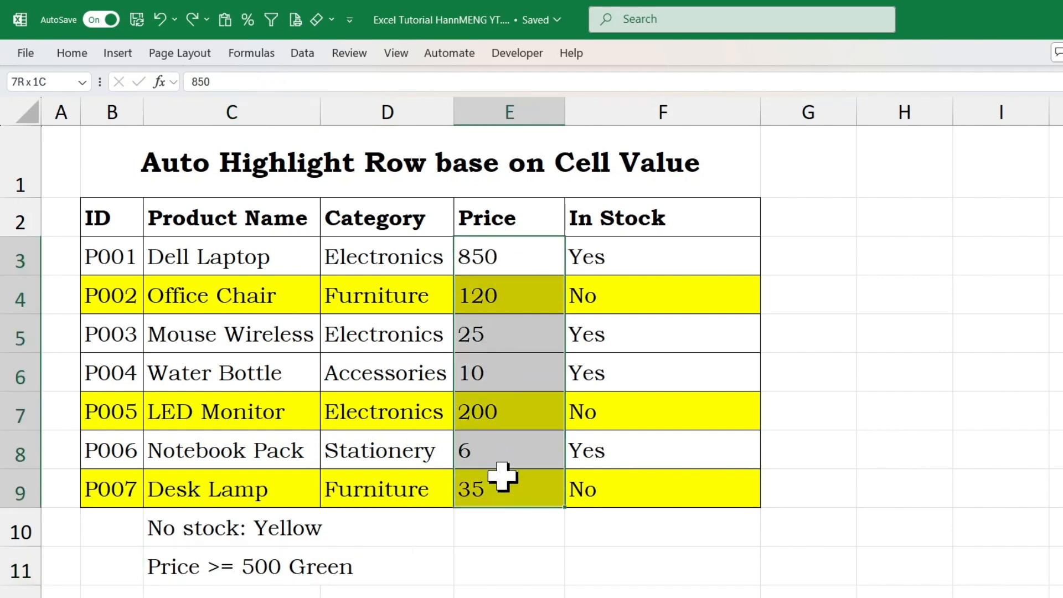
click(670, 423)
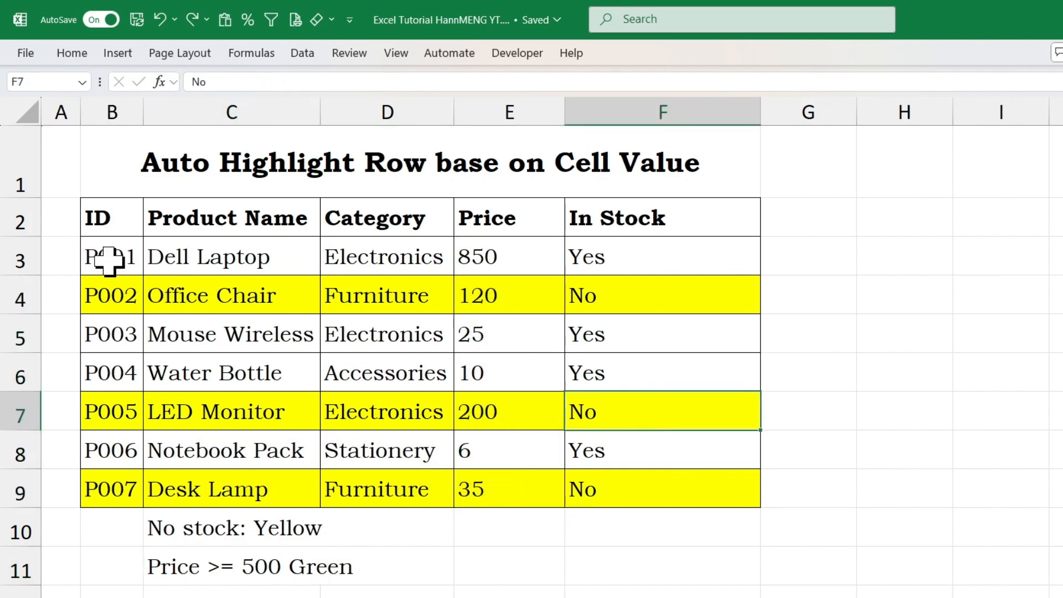
drag(109, 260, 612, 484)
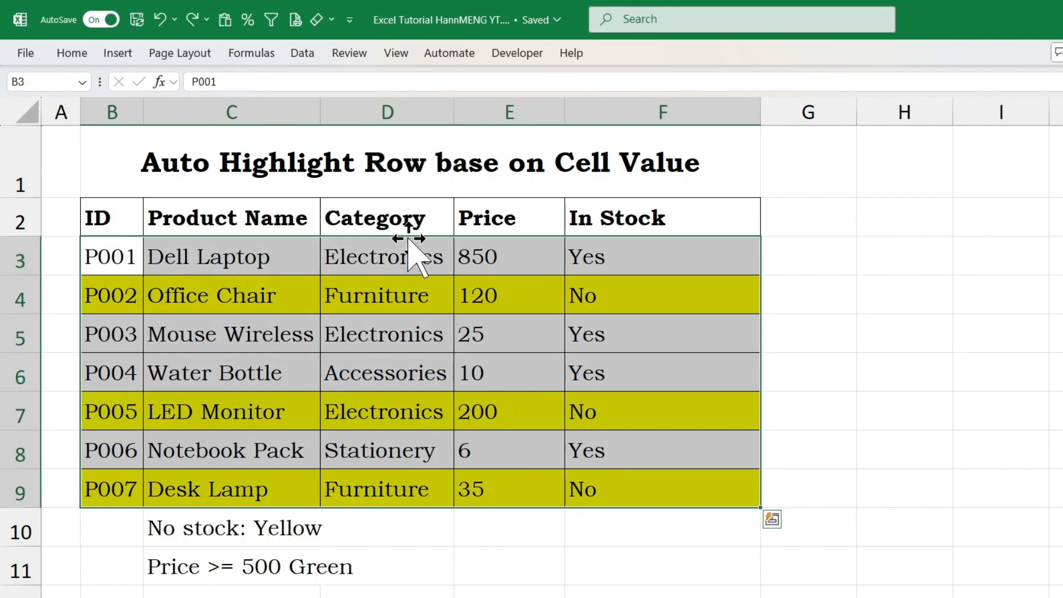
click(70, 54)
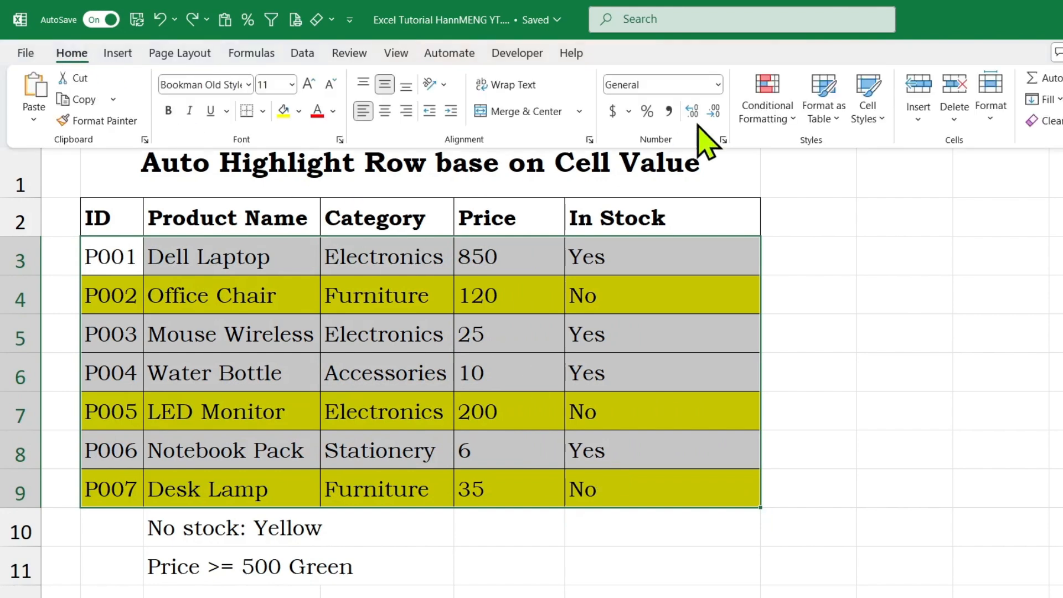
click(767, 108)
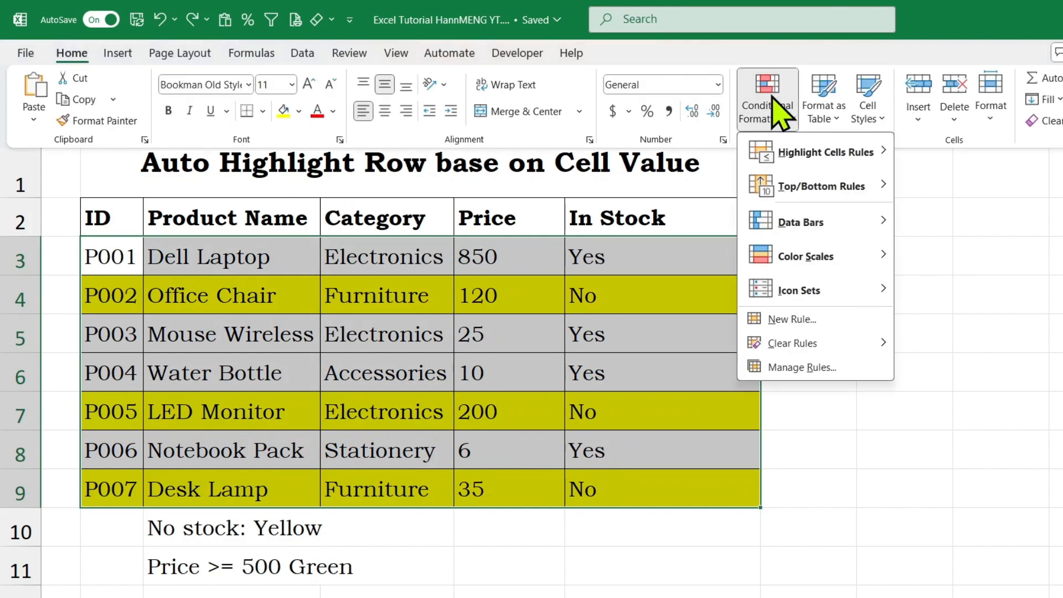
click(789, 320)
click(281, 413)
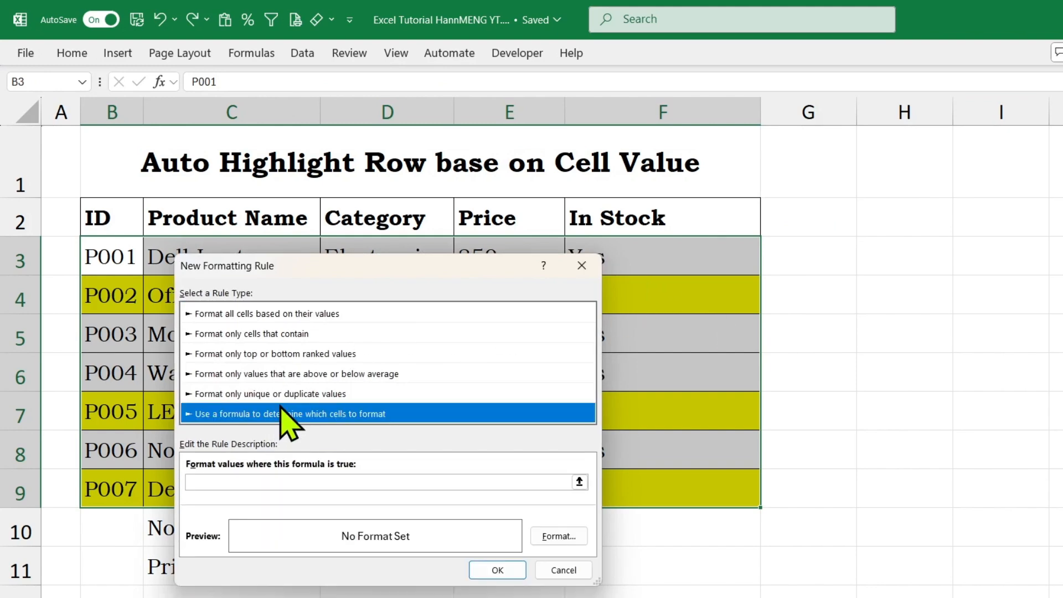
Define the rule with the formula =$E3>=500 and a green background fill, and apply it to the product rows.
drag(368, 267, 419, 305)
click(346, 509)
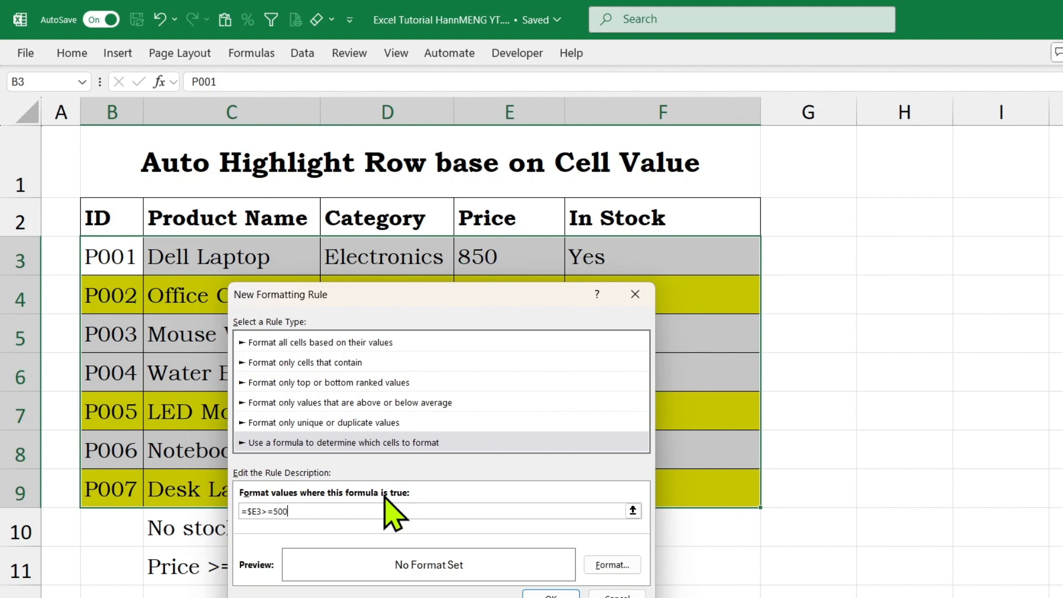
click(611, 564)
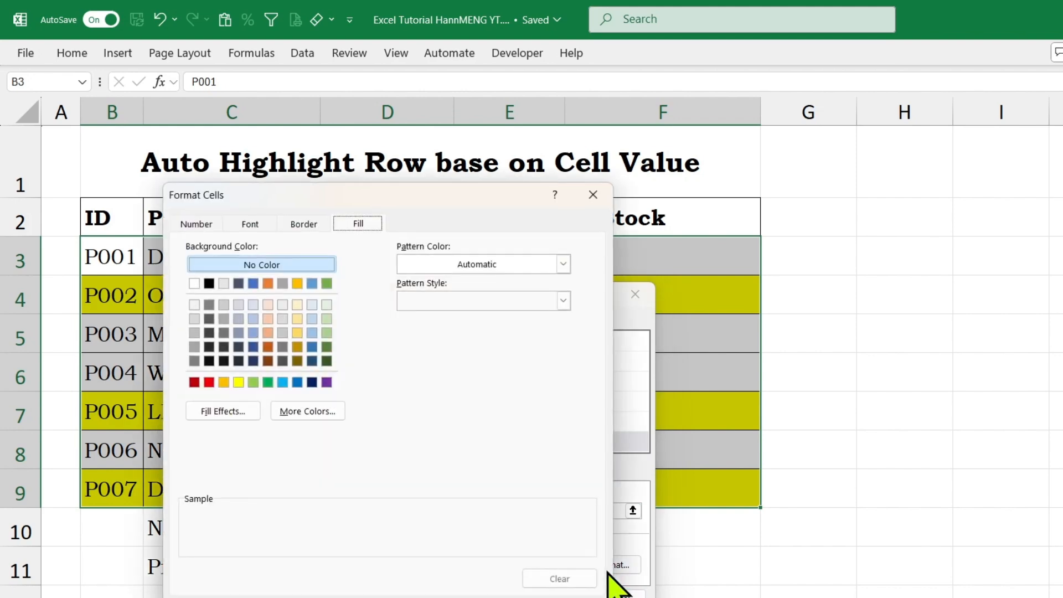
click(267, 382)
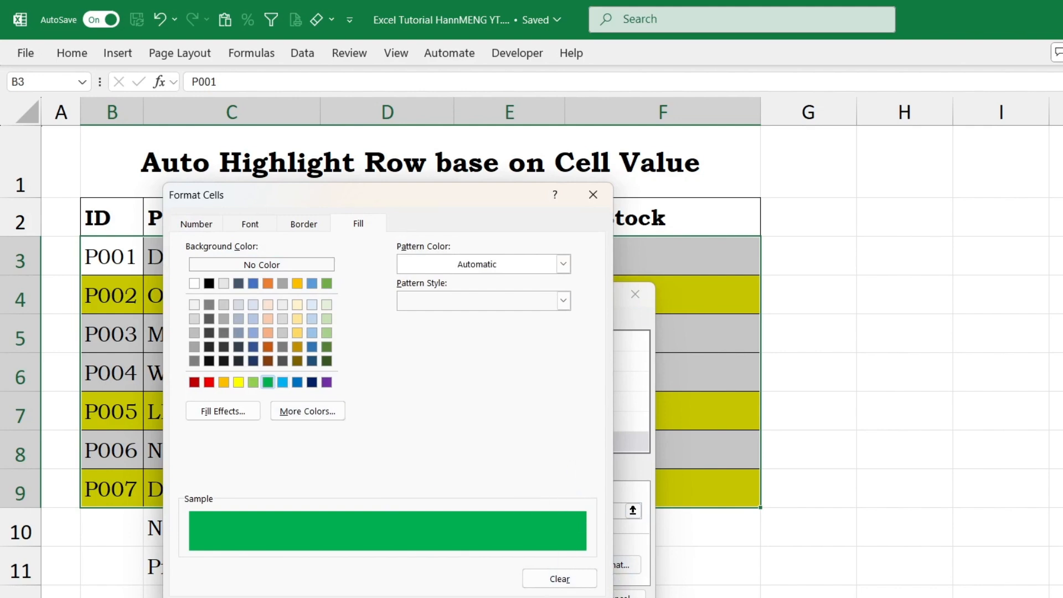
click(494, 597)
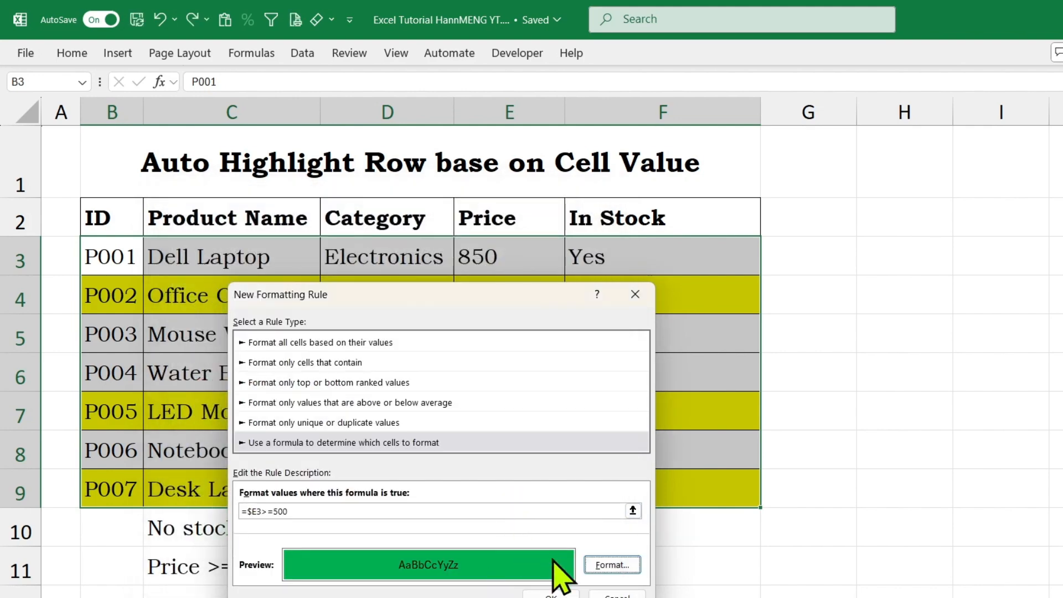
click(550, 594)
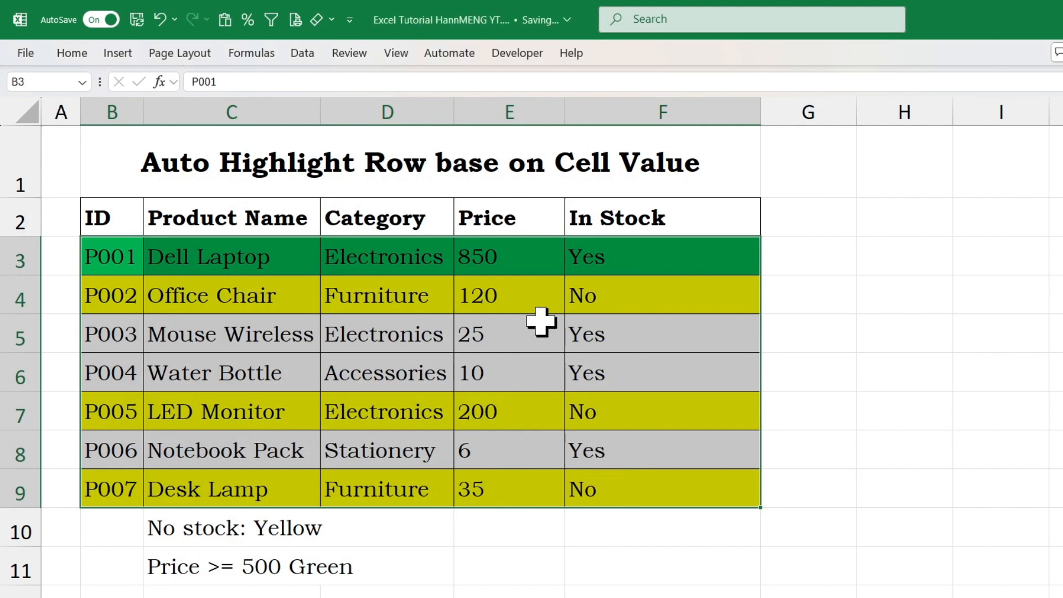
Test the green rule by setting Mouse Wireless's Price to 600.
click(523, 257)
click(509, 371)
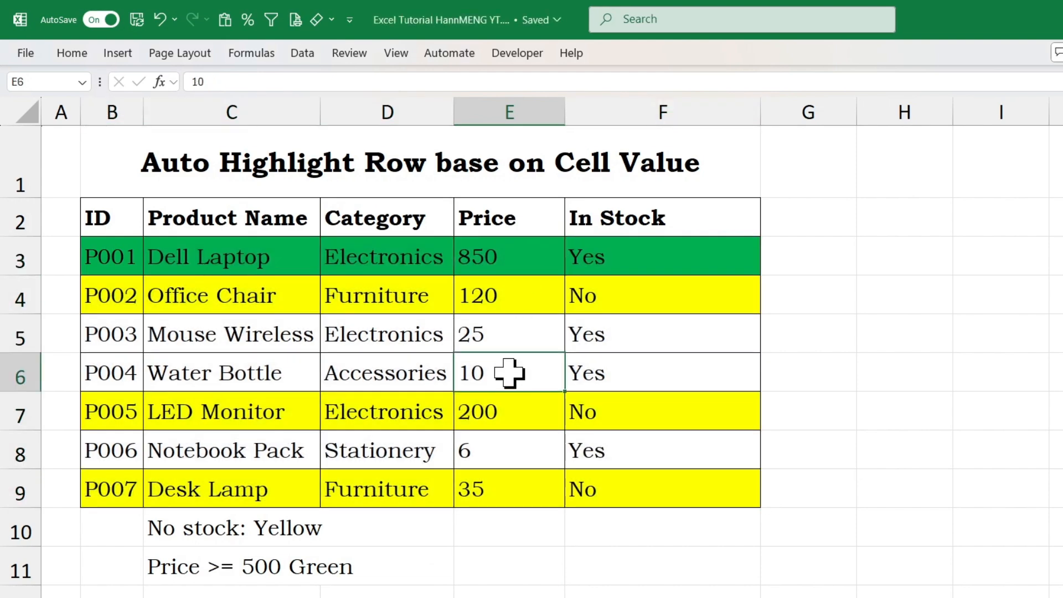
click(509, 334)
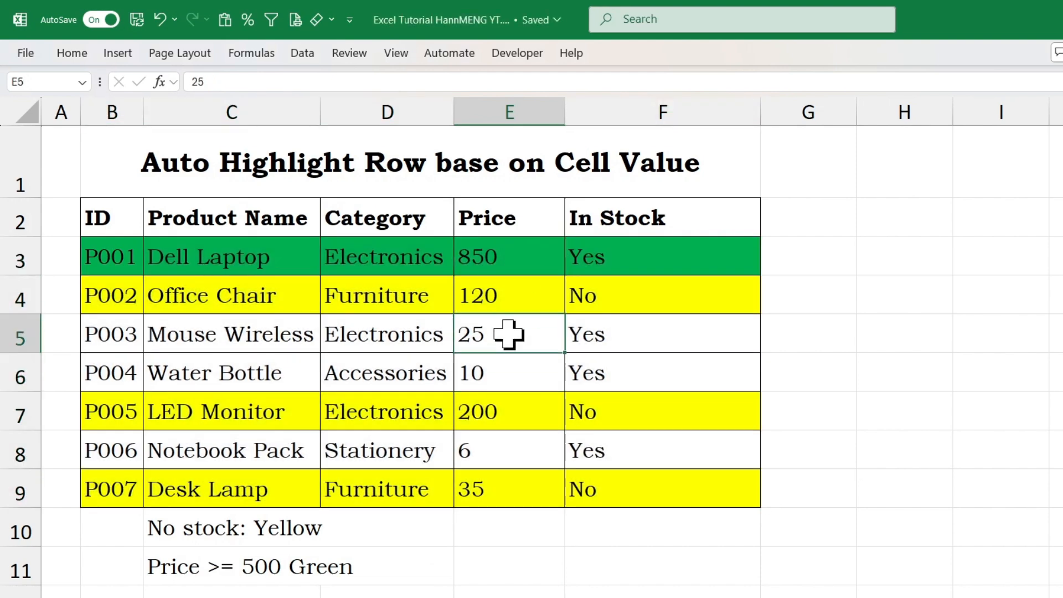
text(600)
key(Return)
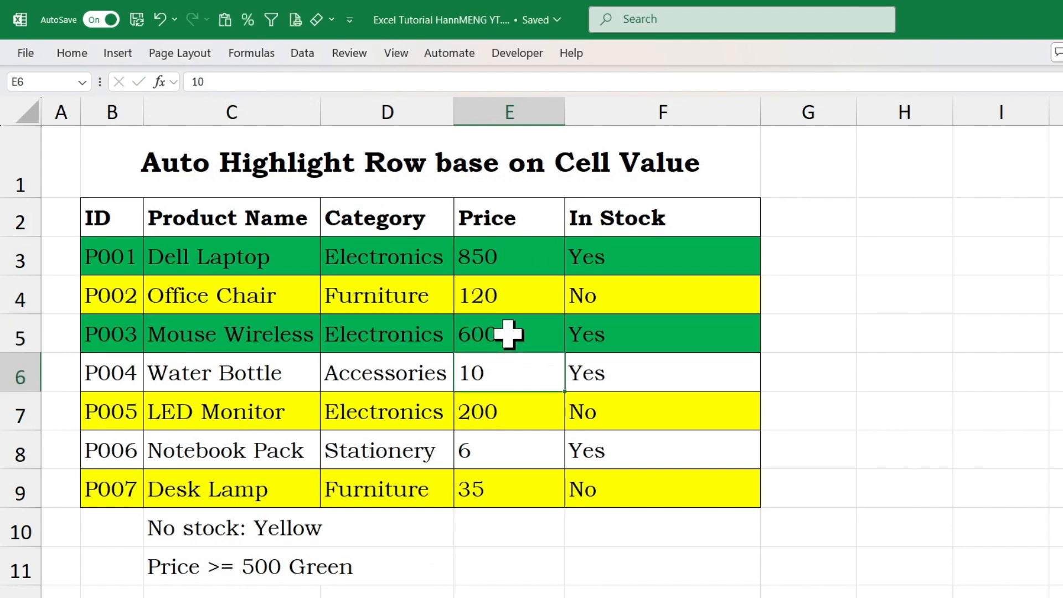
click(496, 332)
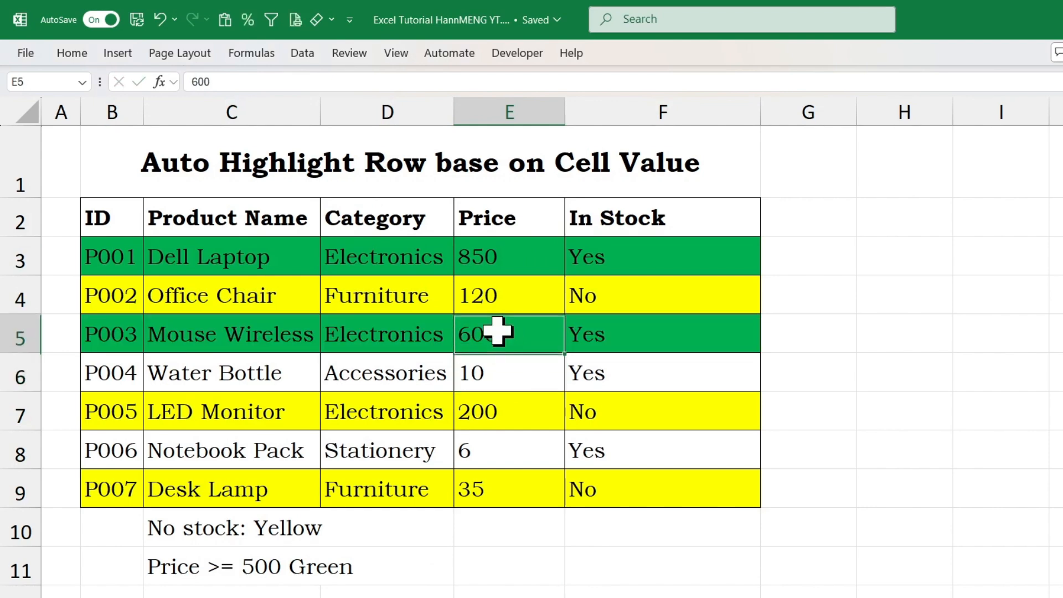
click(485, 376)
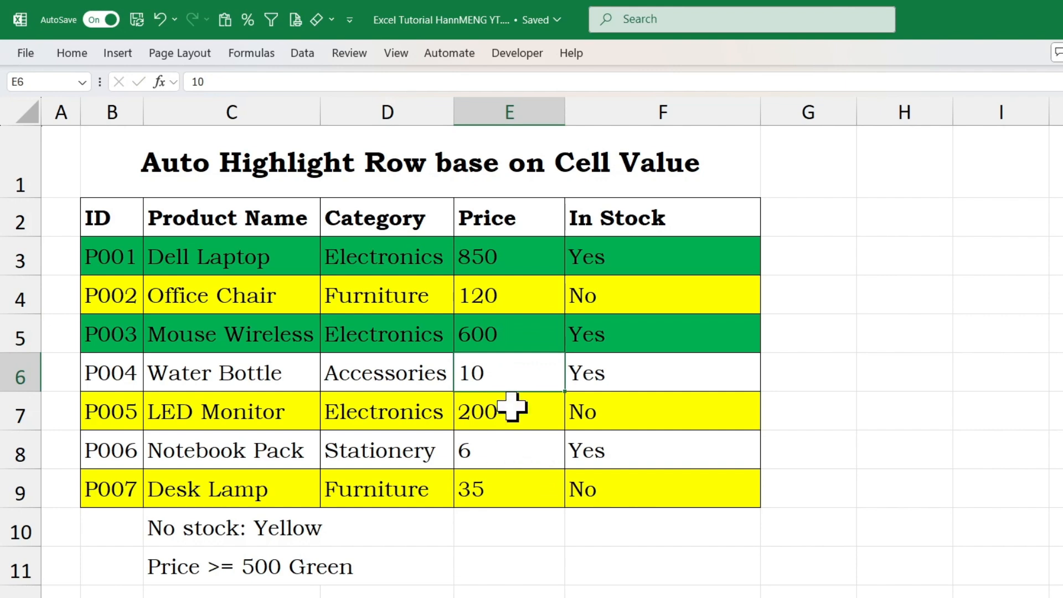
click(508, 332)
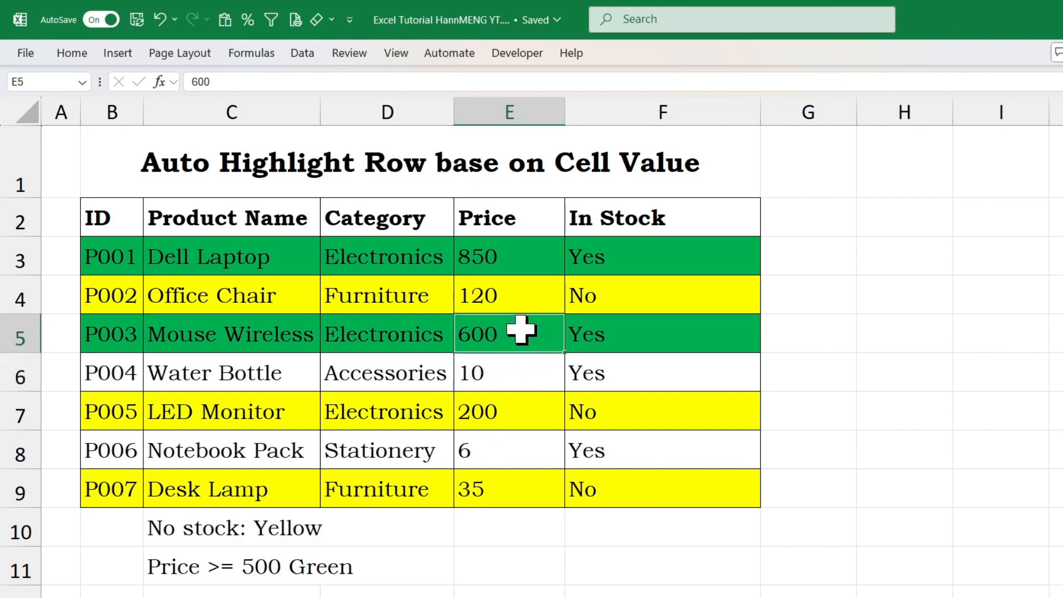
Set Mouse Wireless's In Stock value to No and check which highlight its row takes when both rules apply.
click(601, 339)
text(No)
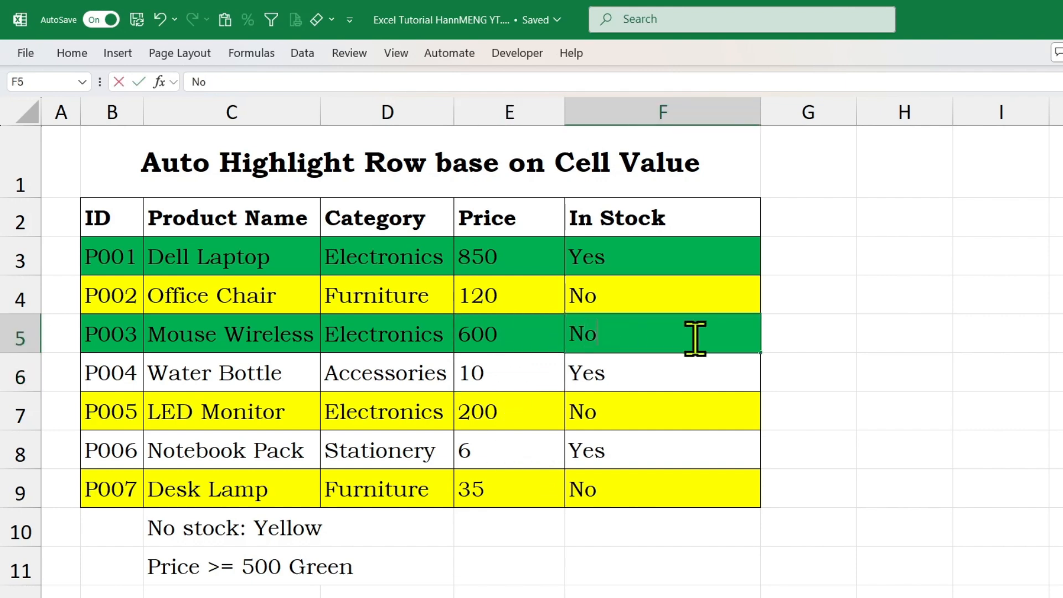
key(Return)
click(476, 333)
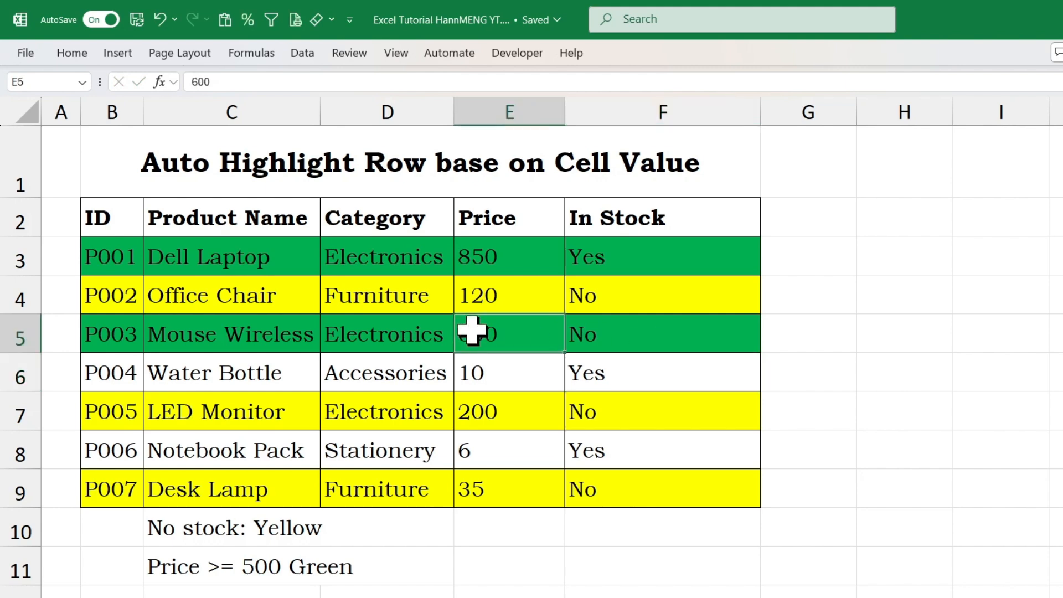
drag(109, 344, 479, 343)
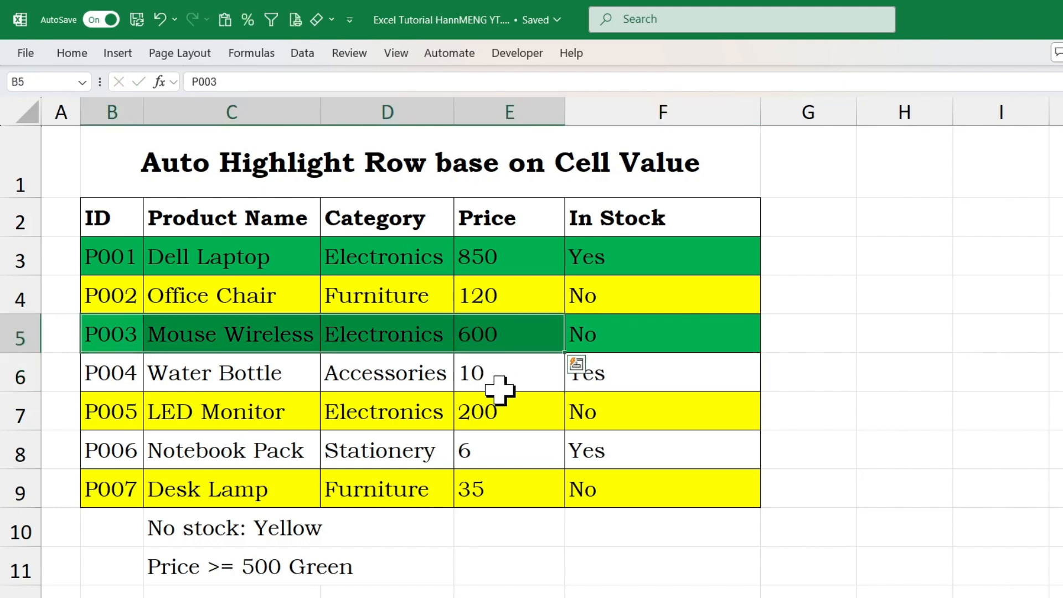
click(504, 370)
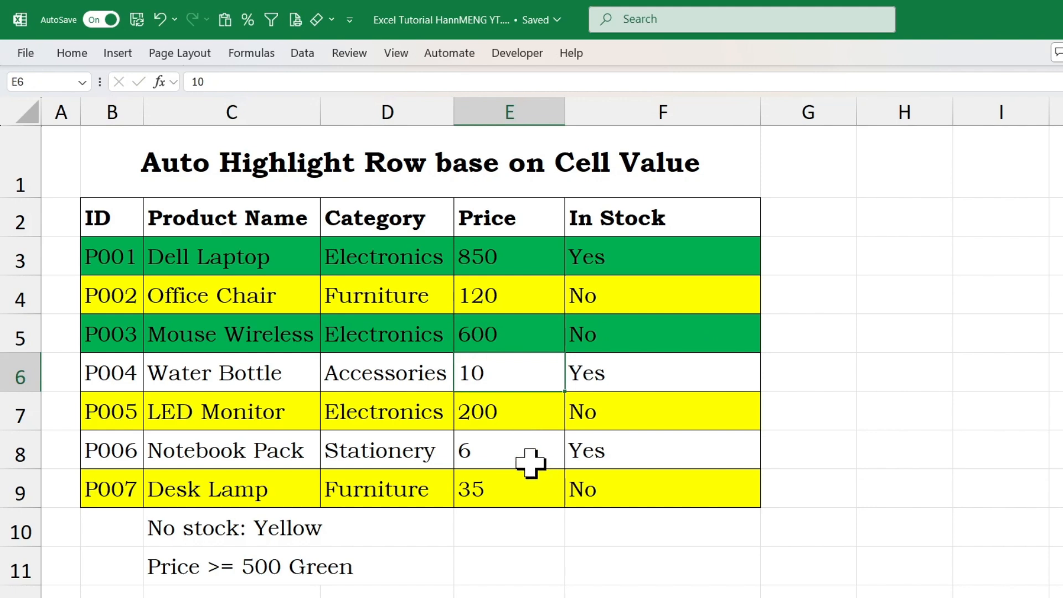
Change LED Monitor's Price to 600 to test the rules on an out-of-stock product.
double_click(490, 411)
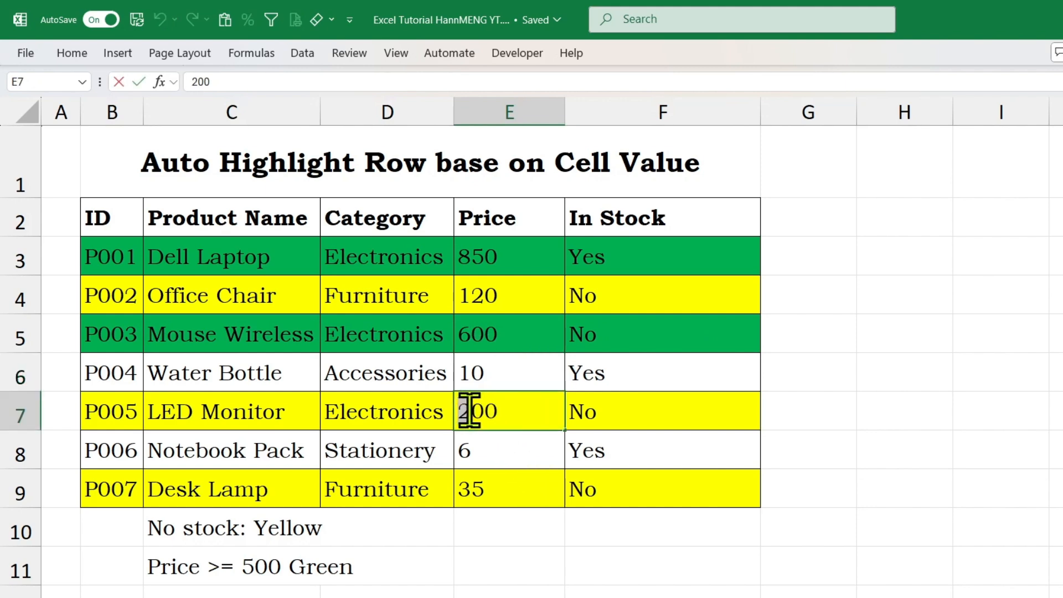
drag(457, 410, 473, 411)
text(6)
key(Return)
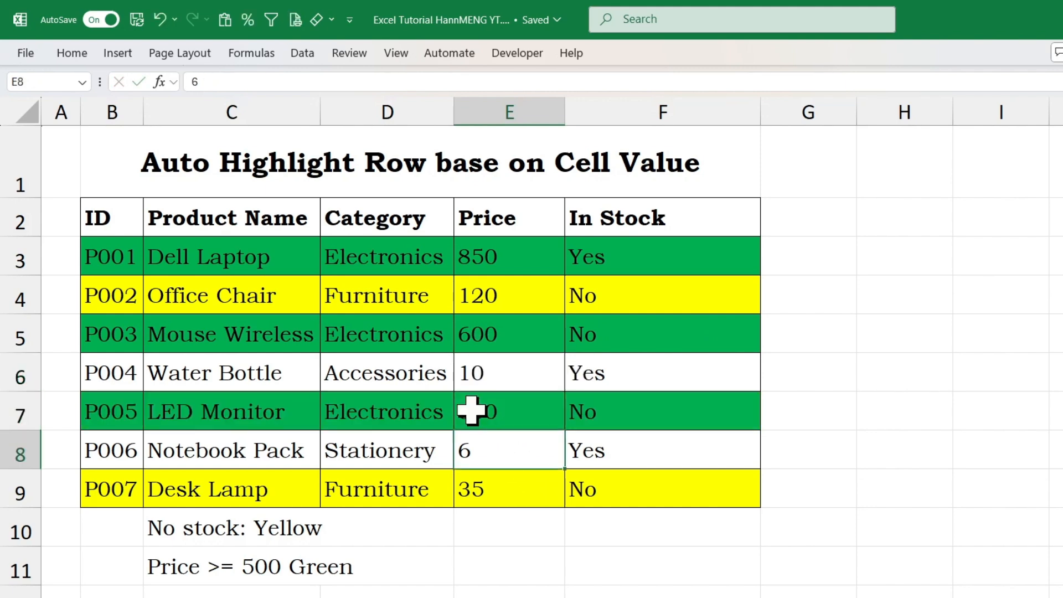
click(471, 410)
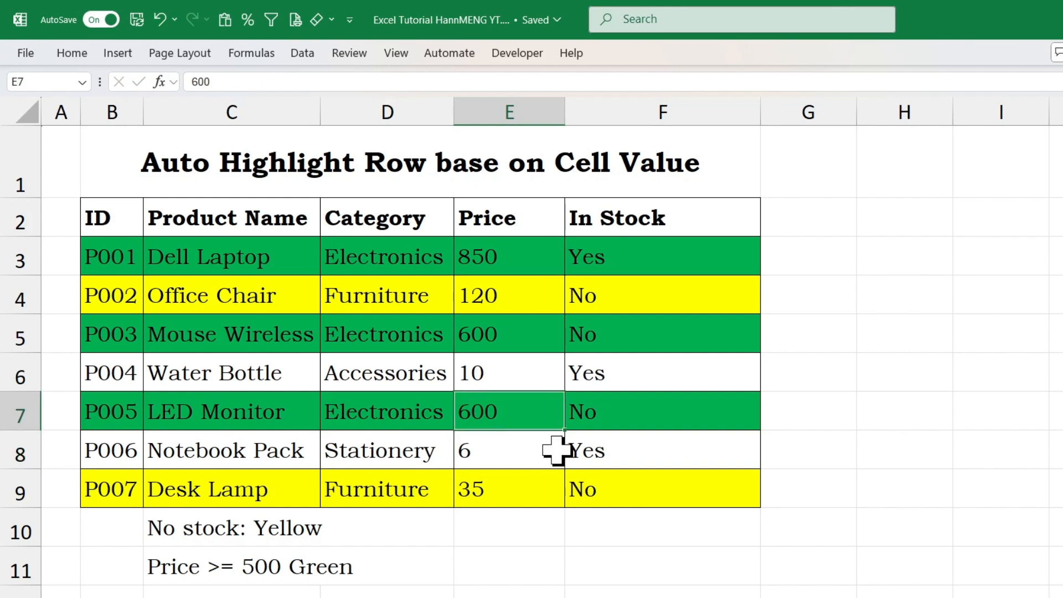